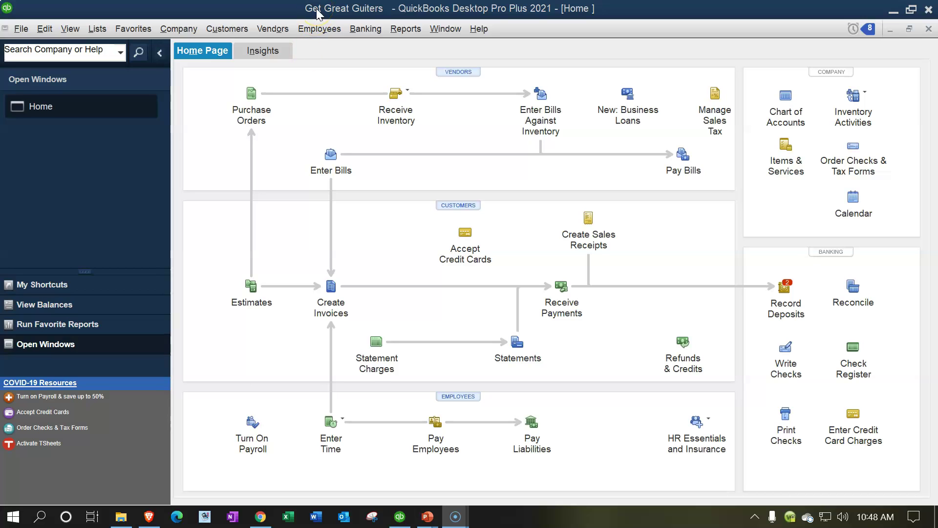
Look at the View menu's Open Windows option, then dismiss it unchanged
click(101, 150)
click(71, 30)
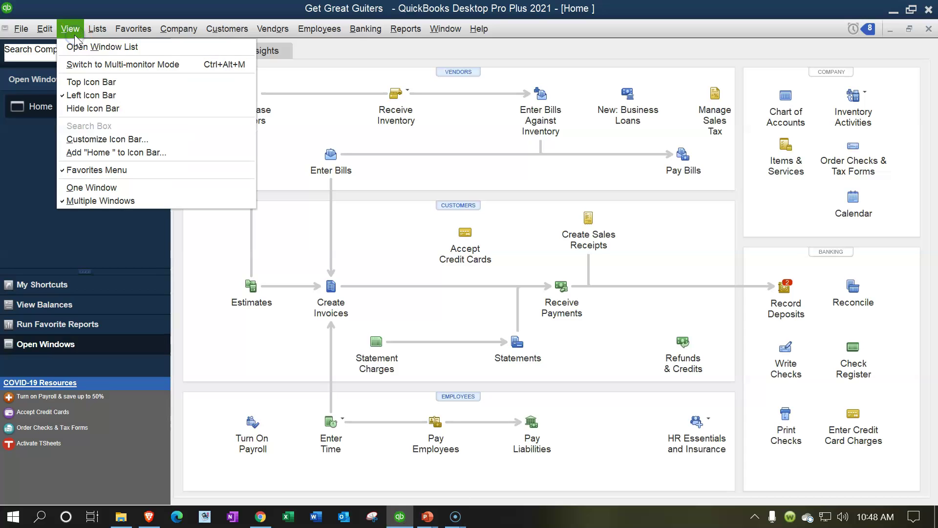
click(152, 43)
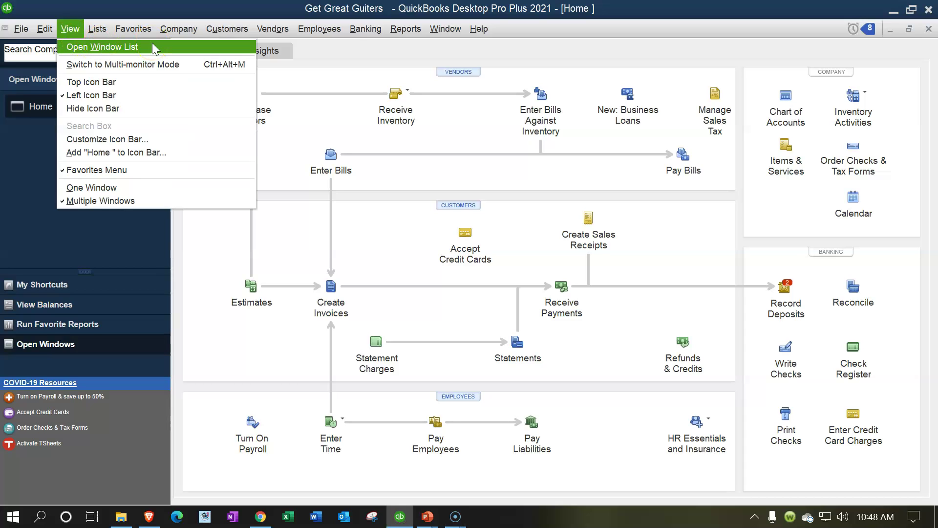
click(32, 142)
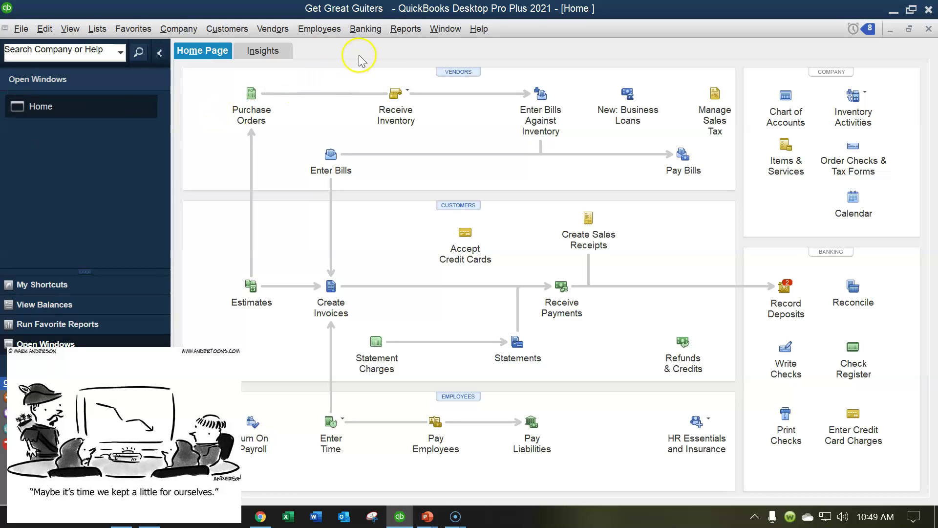
Run the standard Balance Sheet from the Company & Financial reports
click(404, 31)
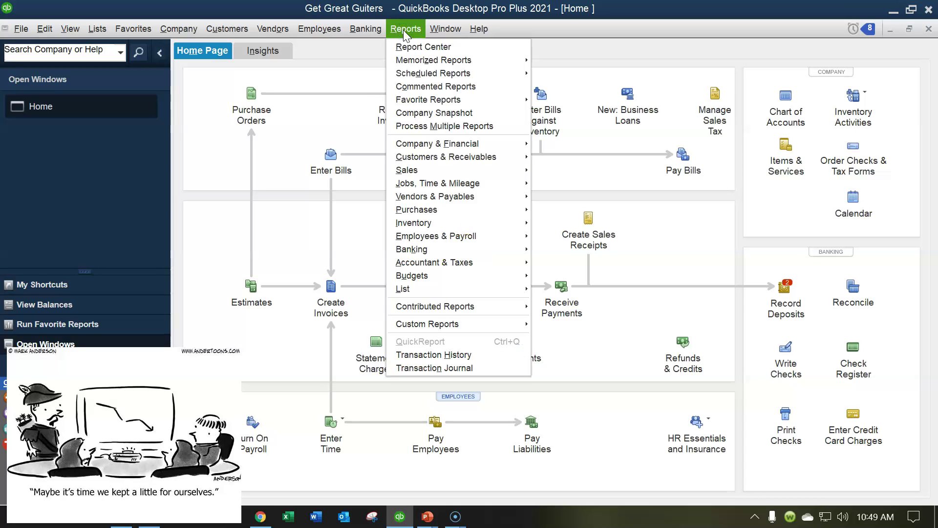
click(394, 143)
click(559, 144)
click(591, 306)
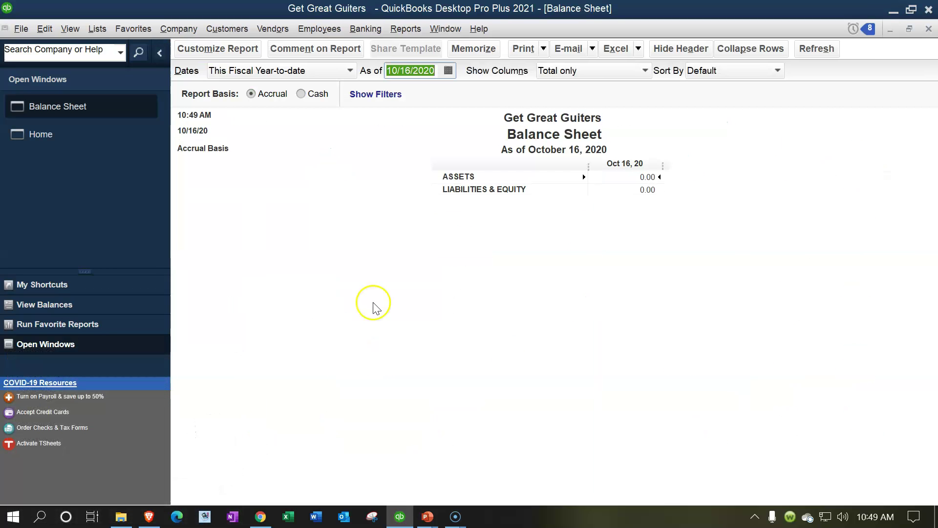
Set the Balance Sheet range to 01/01/2021 through 02/28/2021 and review it
click(231, 53)
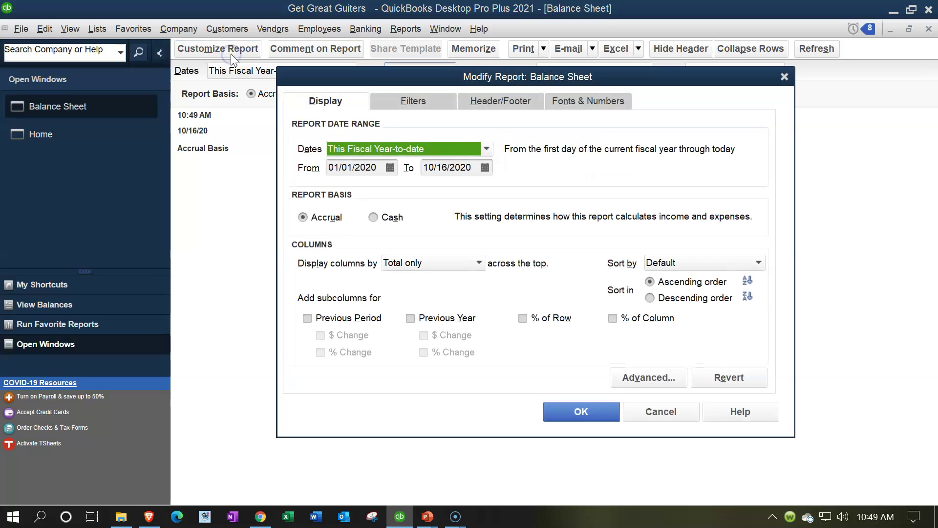
key(Tab)
text(010121)
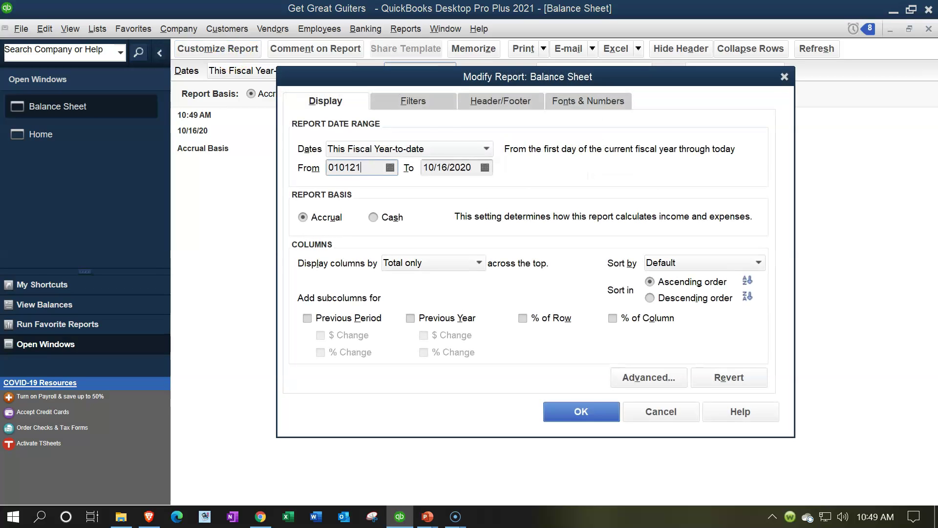
key(Tab)
text(022821)
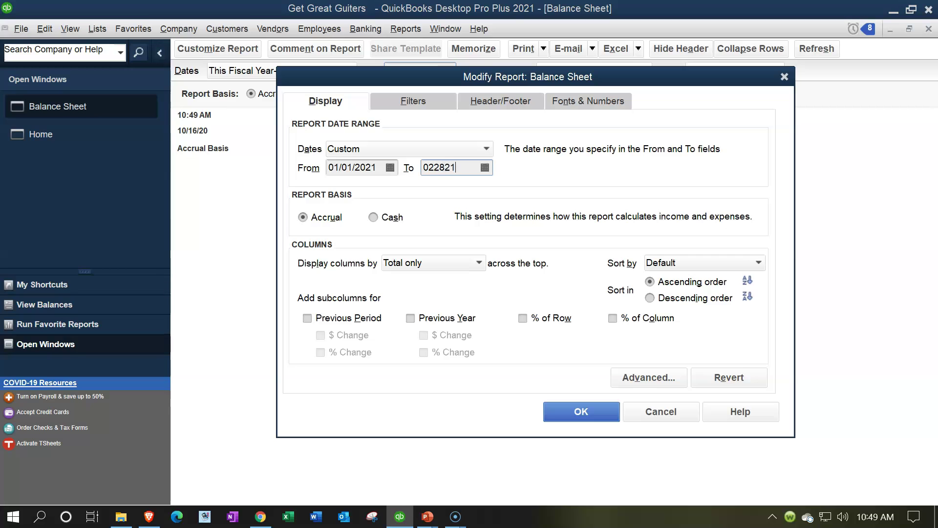
key(Tab)
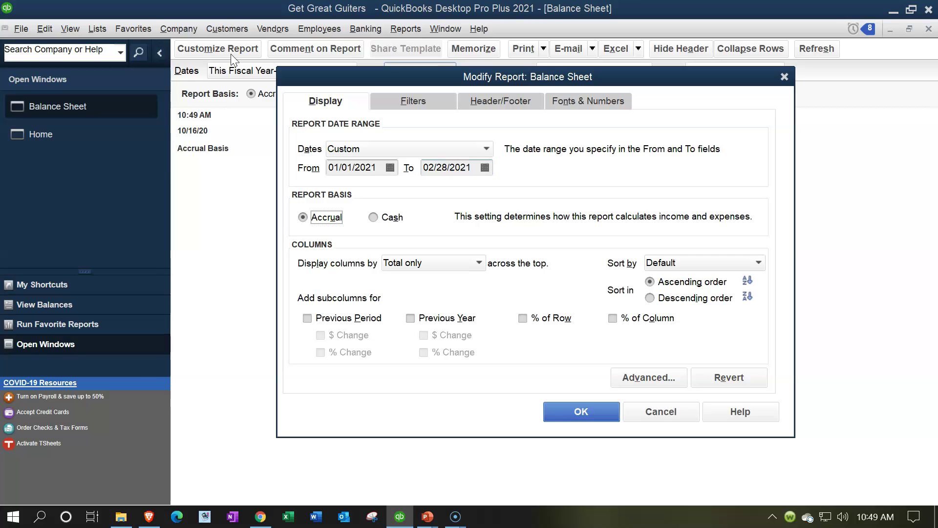
click(576, 414)
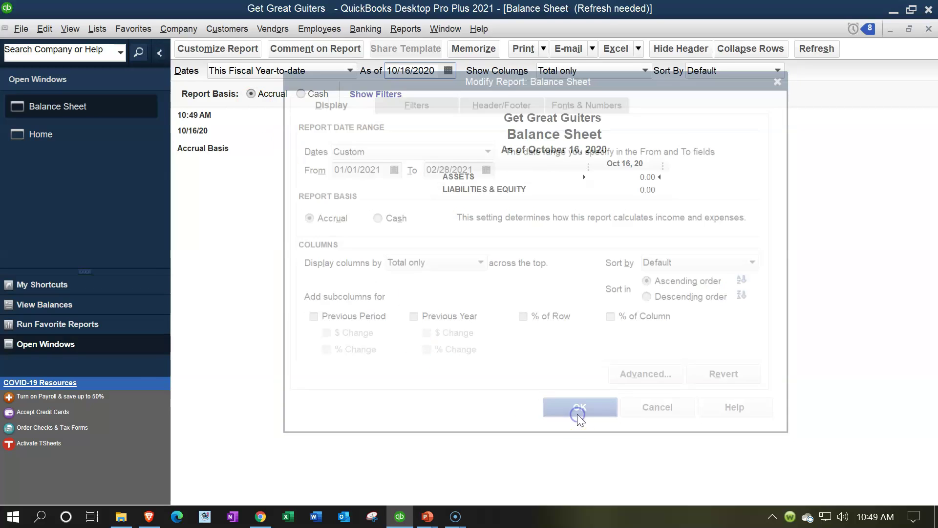
scroll(593, 400, down, 5)
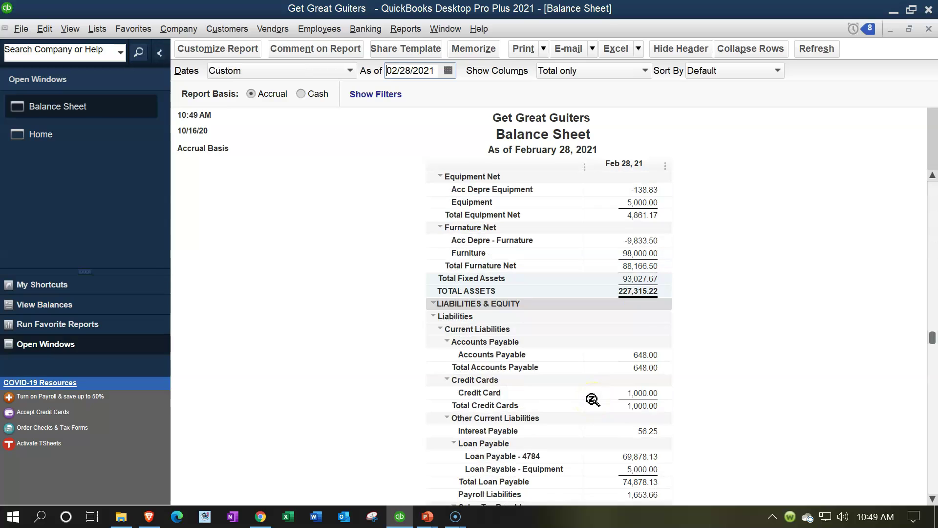
scroll(593, 400, down, 3)
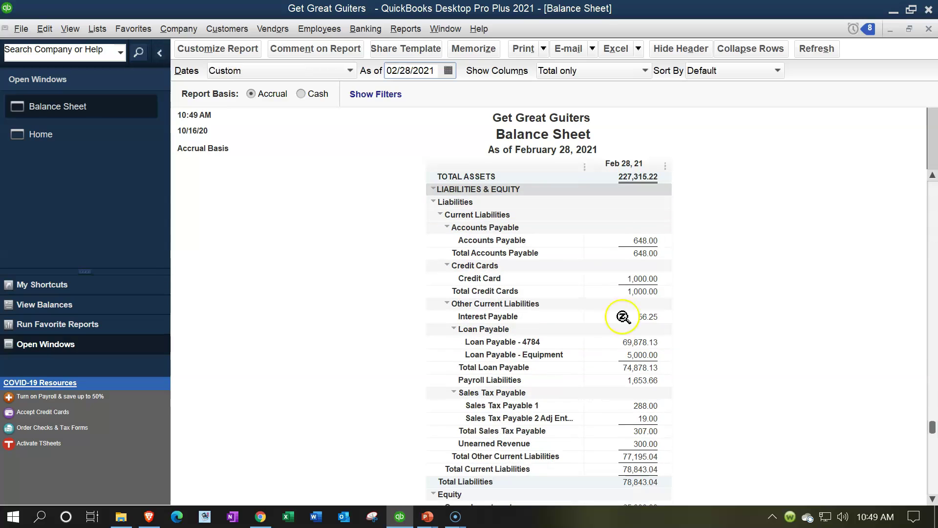
QuickZoom on Accounts Payable 648.00 and inspect the Fender, Edison and Spectrum transaction rows
click(644, 246)
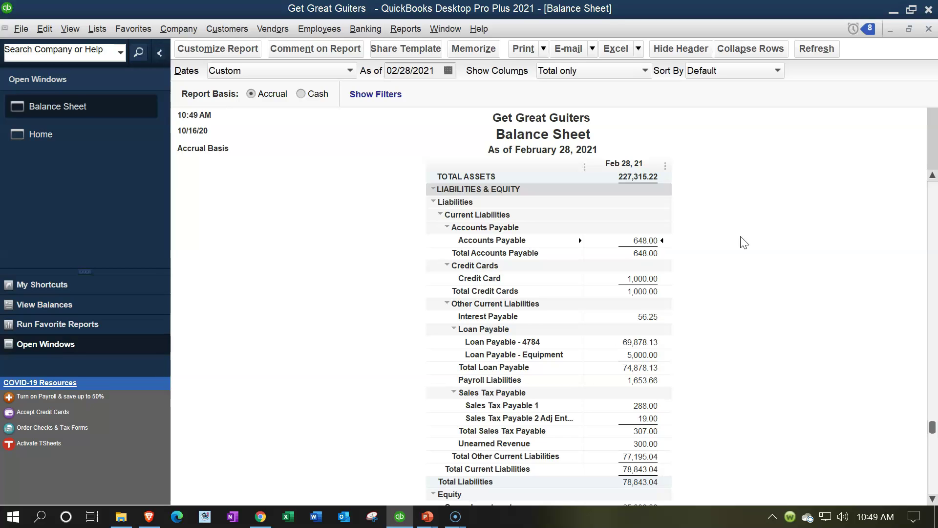
double_click(649, 241)
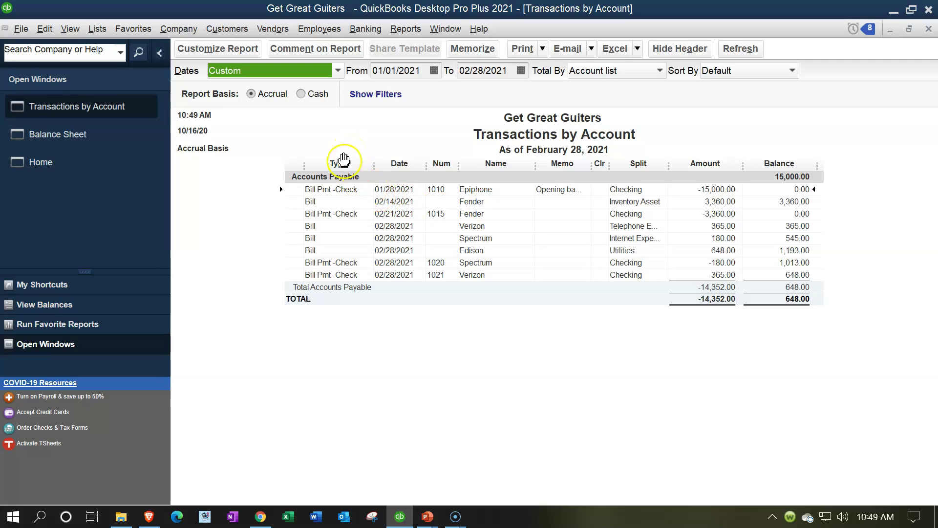
click(329, 204)
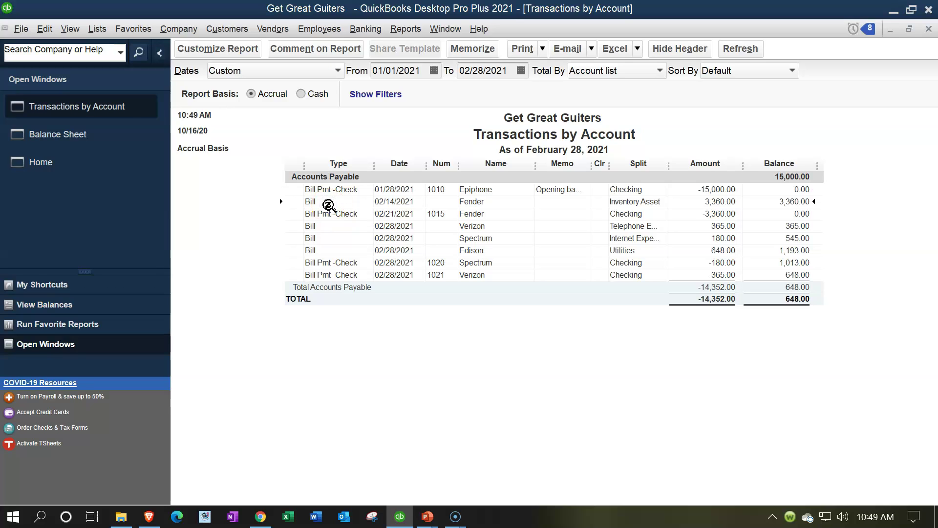
click(335, 251)
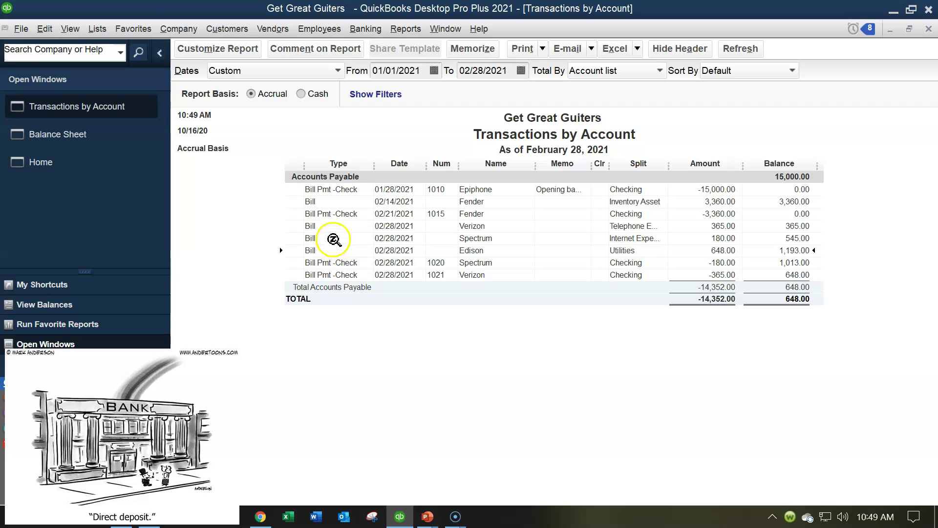
click(336, 262)
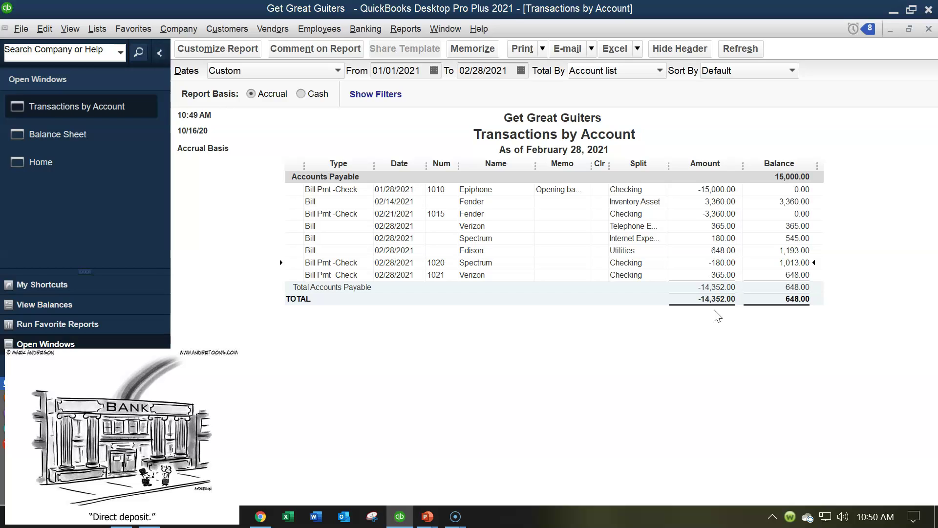
click(801, 297)
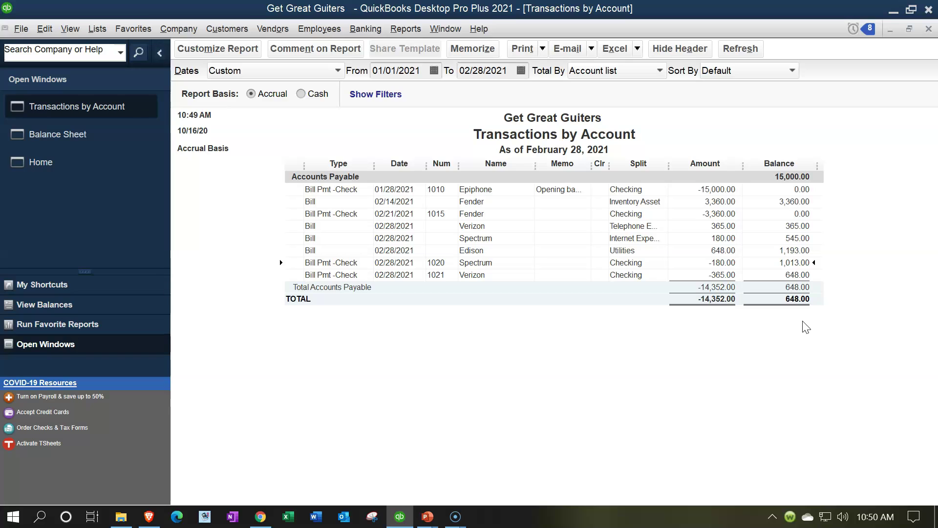
Close the Transactions by Account report and open the Report Center
click(928, 29)
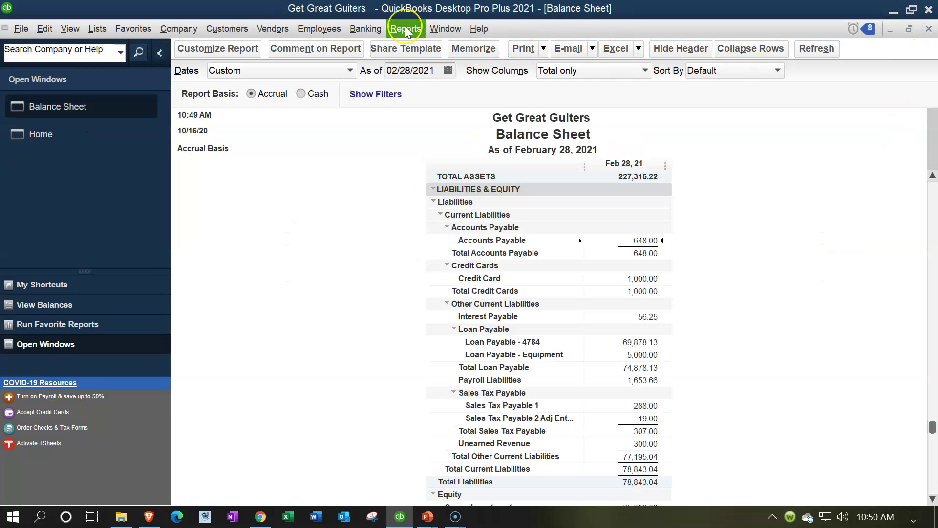
click(404, 29)
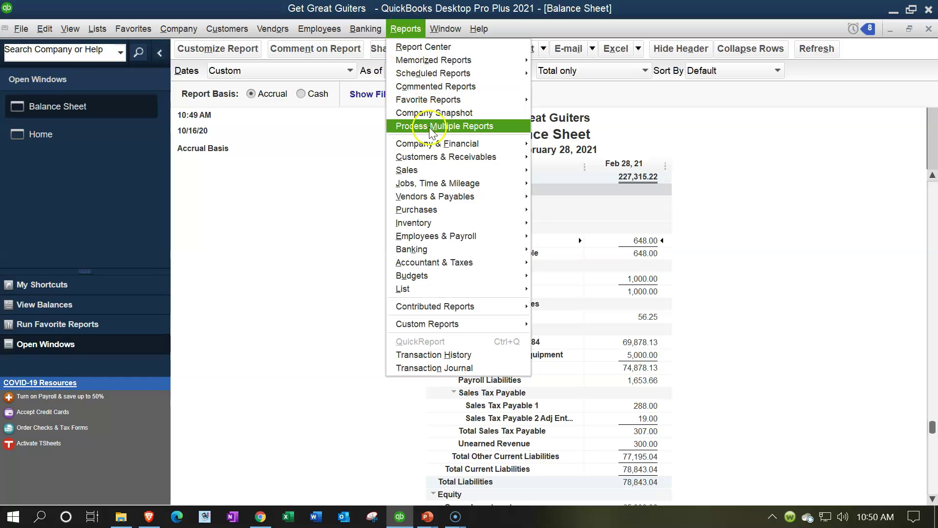
click(443, 198)
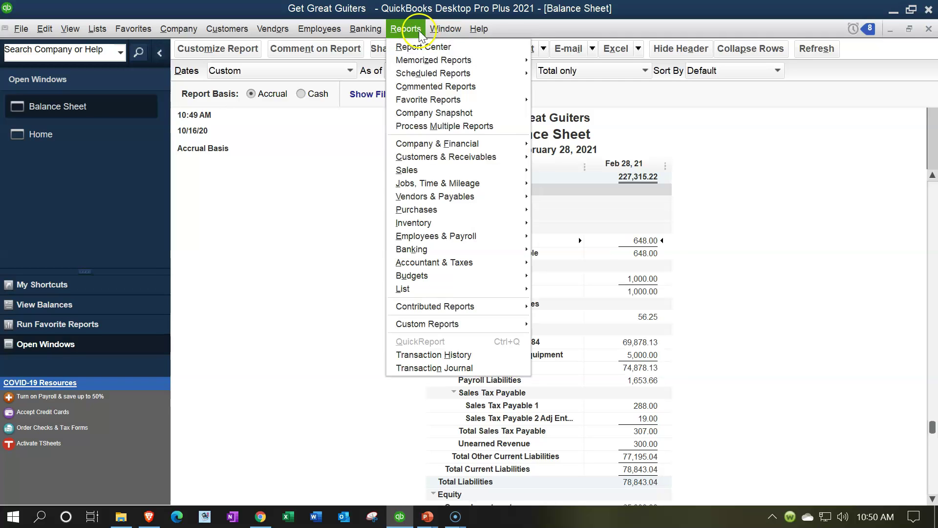
click(421, 47)
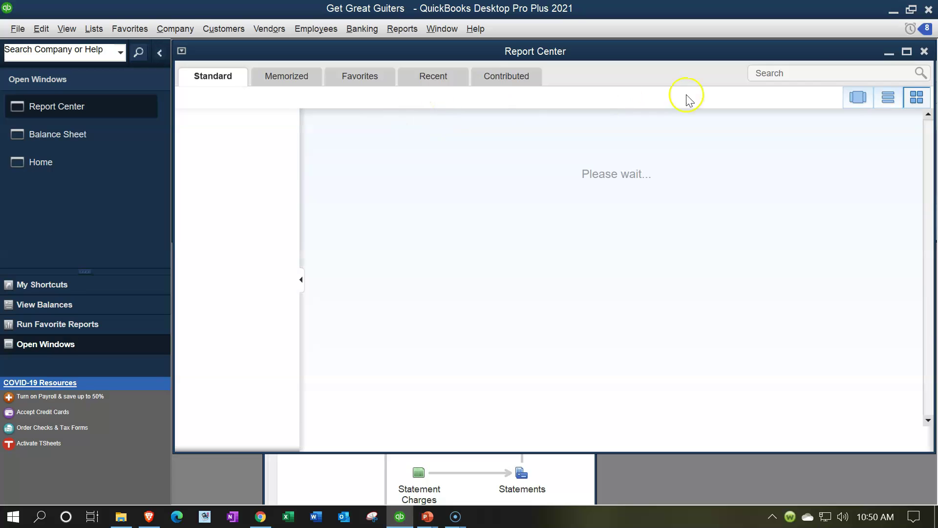
Maximize the Report Center and run A/P Aging Summary under Vendors & Payables
click(907, 52)
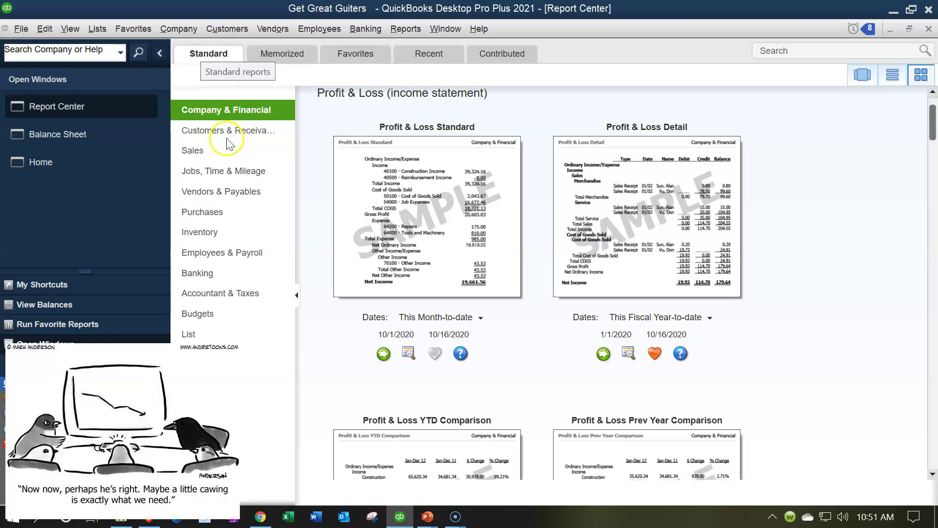
click(241, 192)
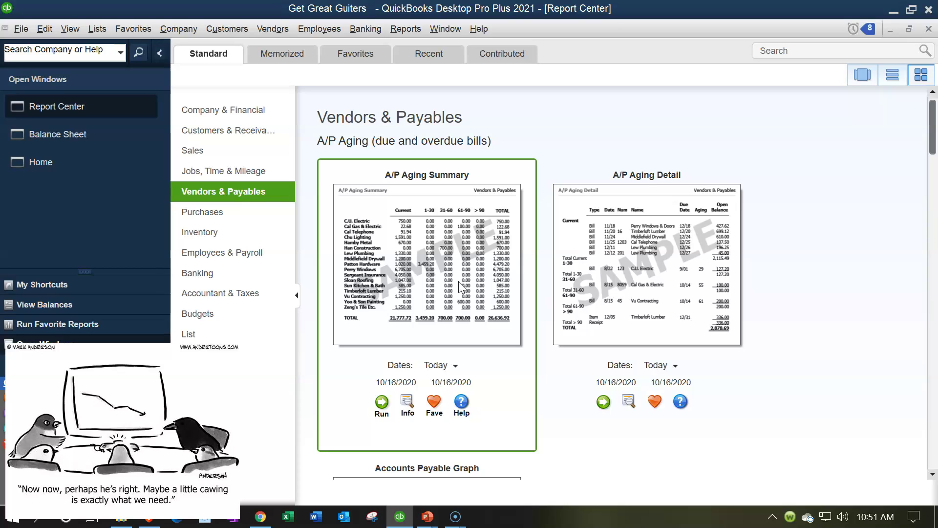
click(382, 408)
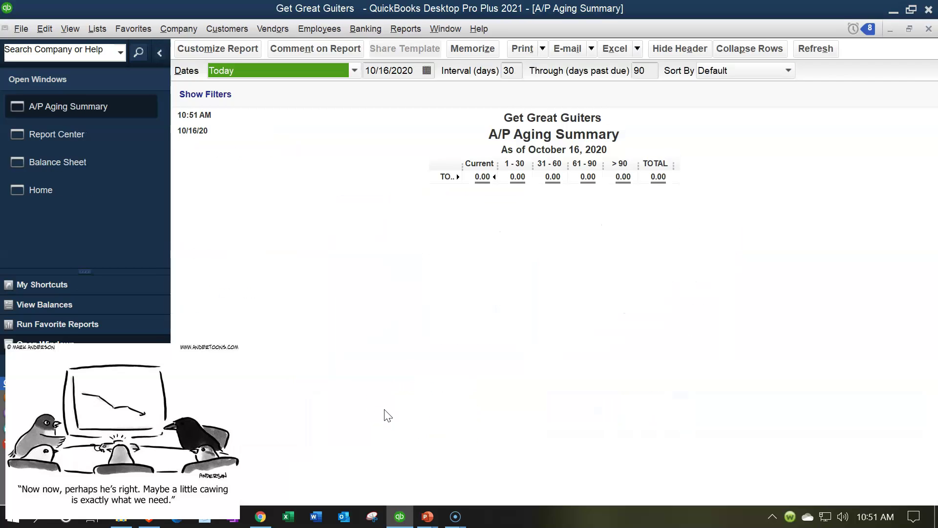
Change the A/P Aging Summary as-of date to 02/28/2021 and refresh it
key(Tab)
text(022821)
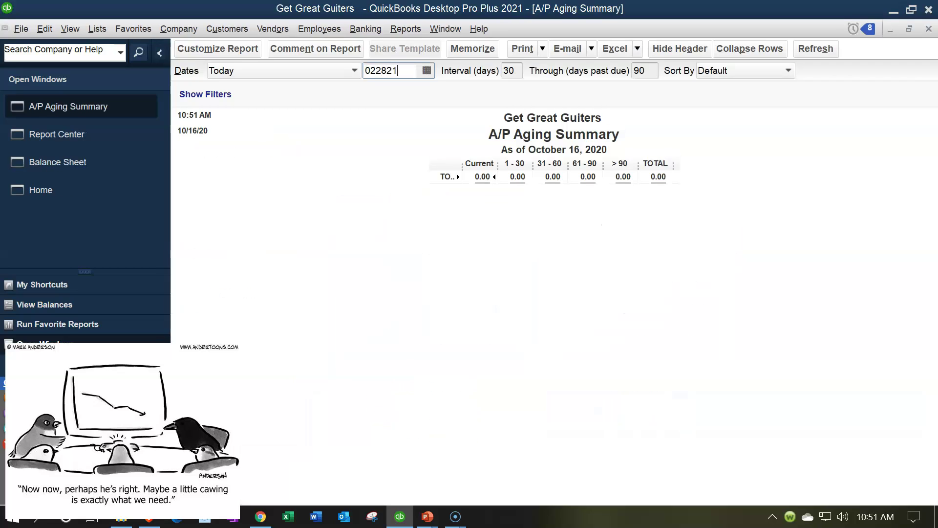
key(Tab)
click(388, 235)
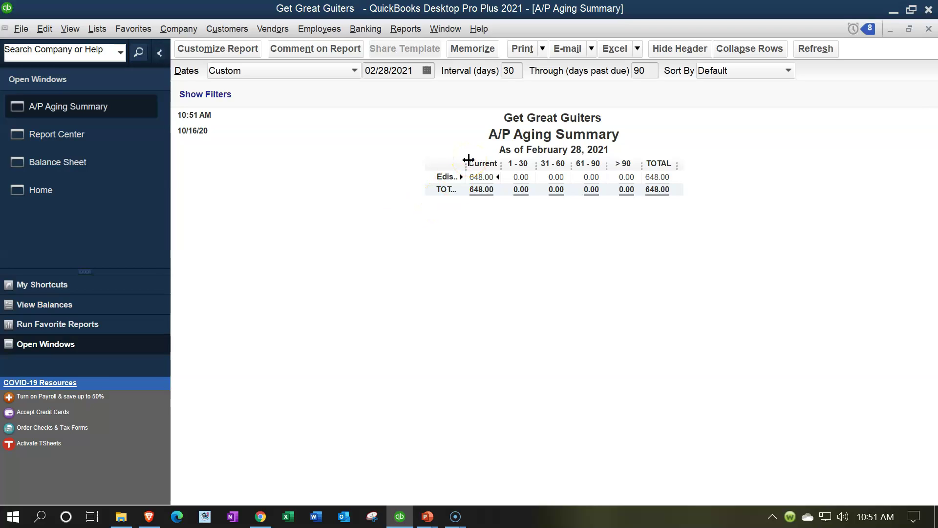
drag(468, 160, 483, 180)
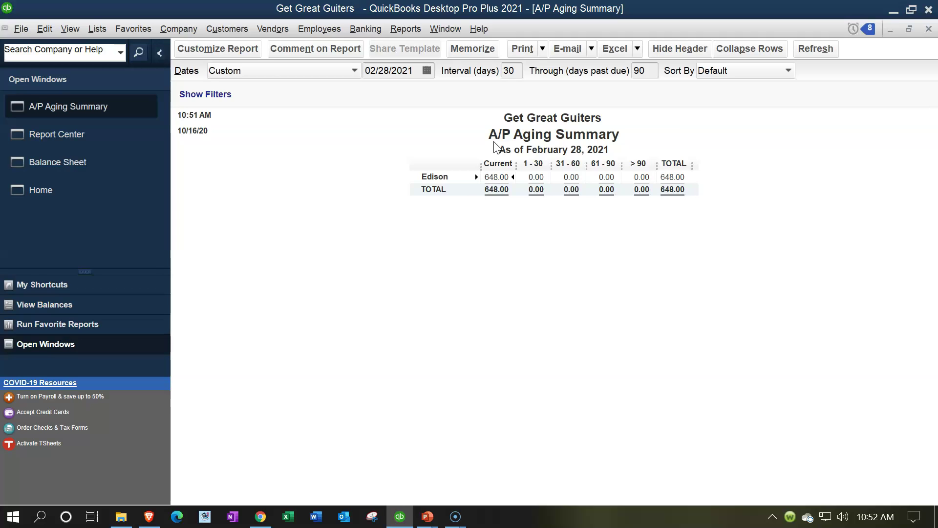
From Home, open a blank Enter Bills form, check its Terms list, and close it unsaved
click(75, 198)
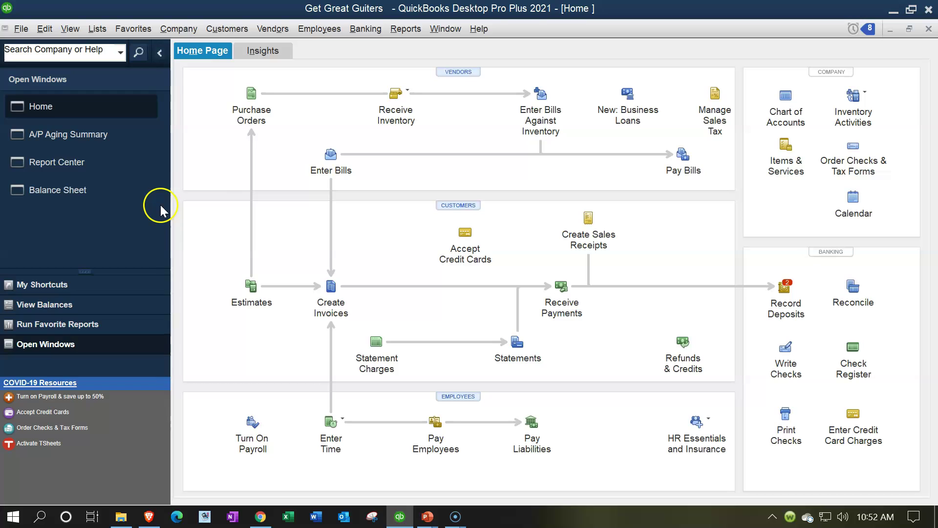
click(319, 165)
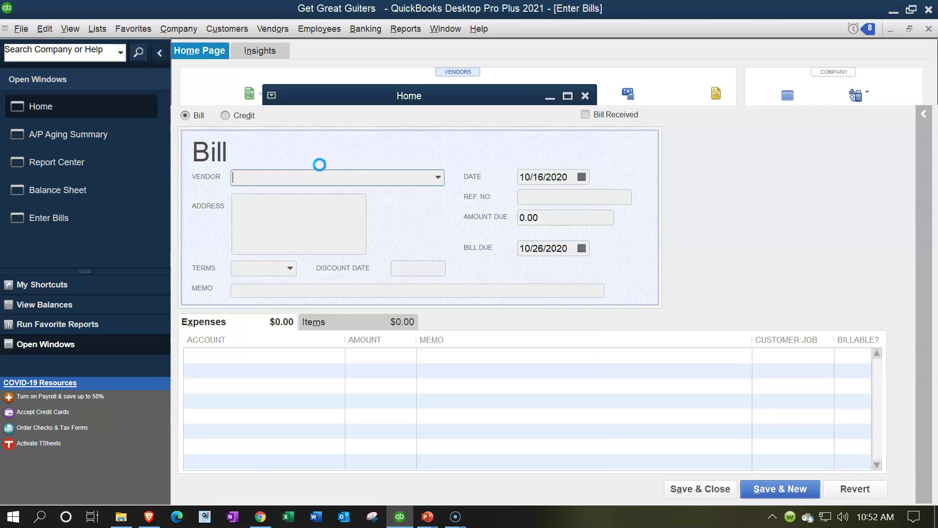
click(290, 268)
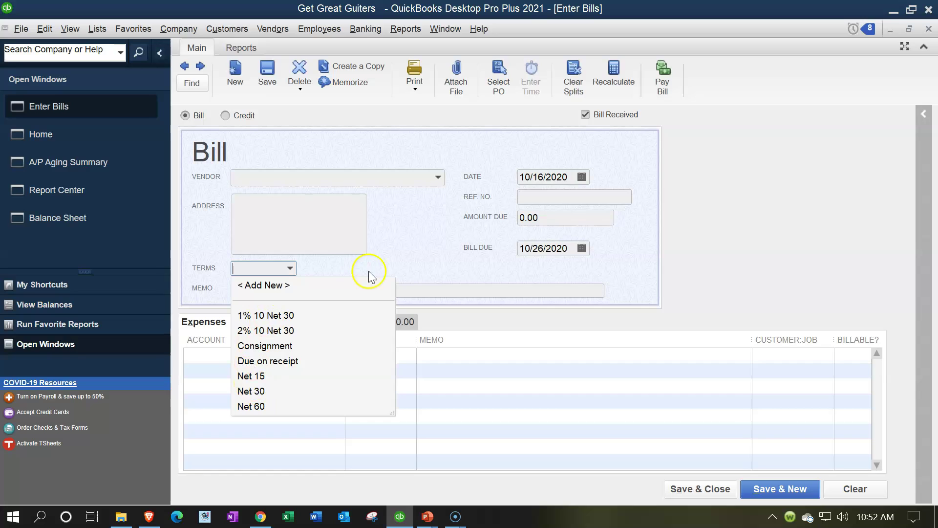
click(408, 243)
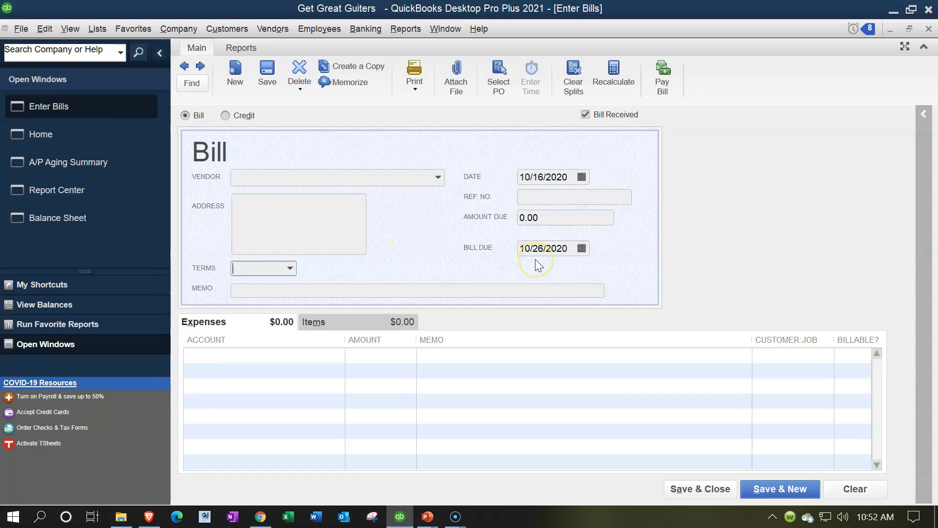
click(928, 32)
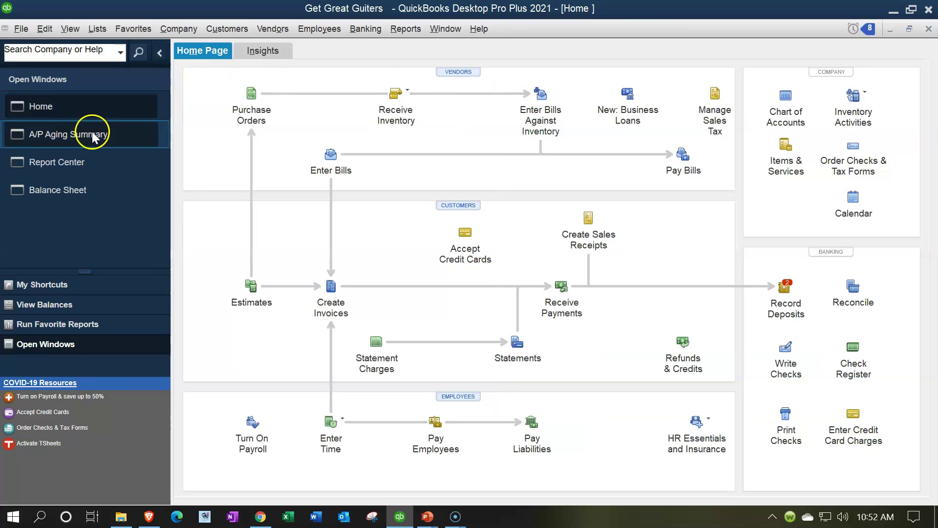
Switch back to the A/P Aging Summary window showing Edison's 648.00 as Current
click(93, 136)
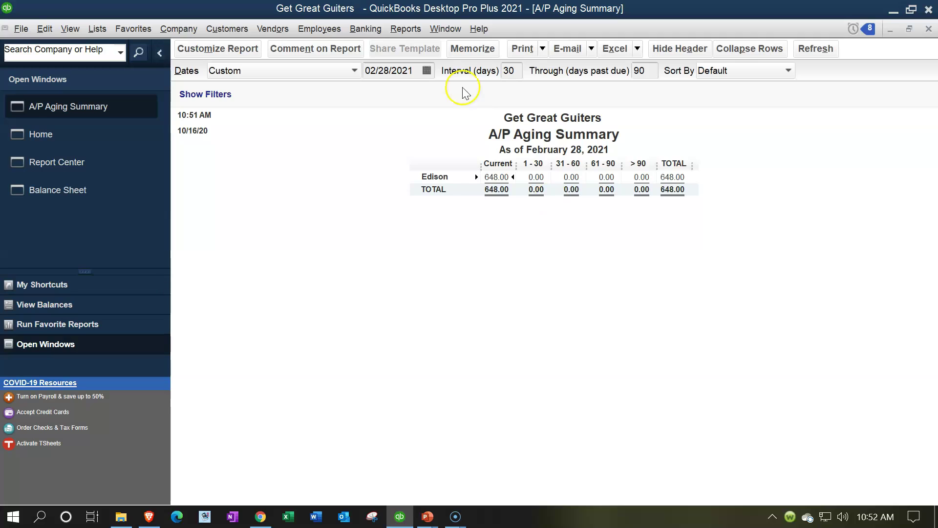
click(406, 29)
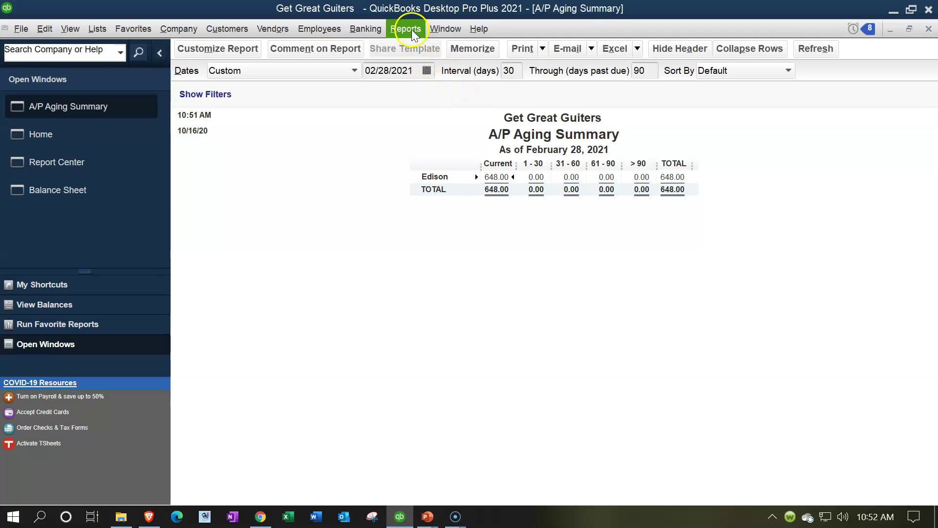
Run the A/P Aging Detail report dated 02/28/2021 from the Report Center
click(78, 160)
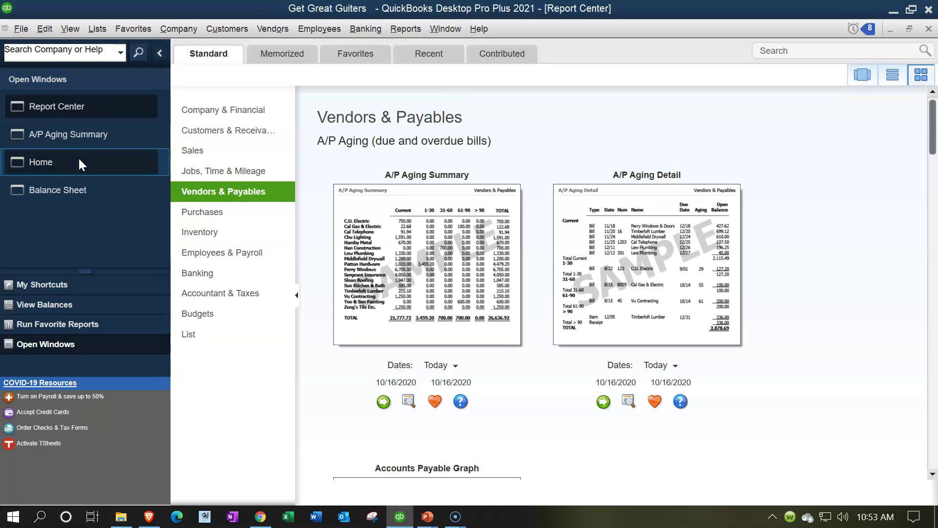
click(600, 351)
click(604, 406)
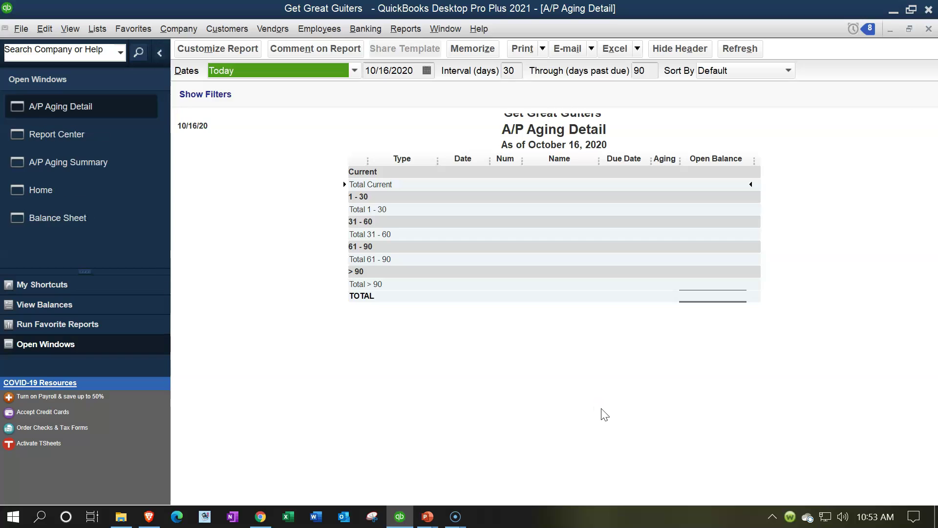
key(Tab)
text(022821)
key(Tab)
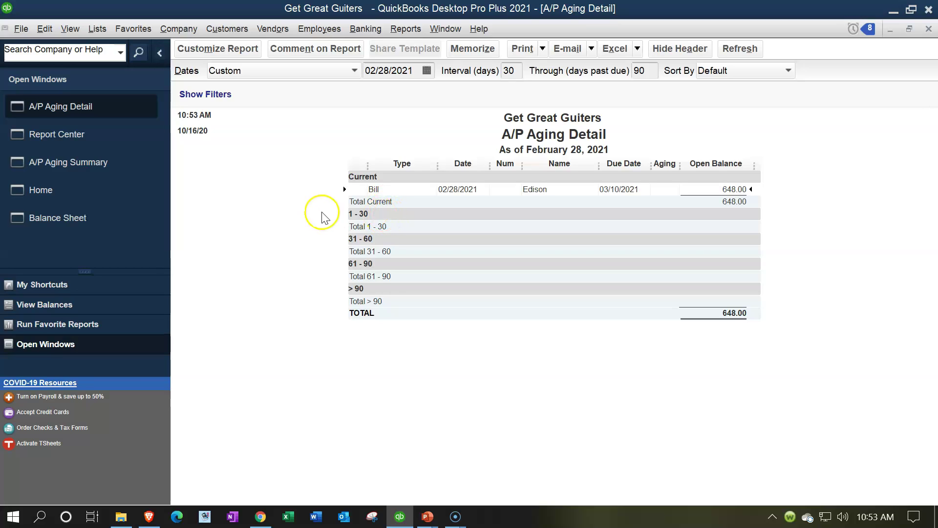
Drill into rows of the A/P Aging Detail, then return to the Balance Sheet
double_click(404, 190)
double_click(723, 319)
click(81, 219)
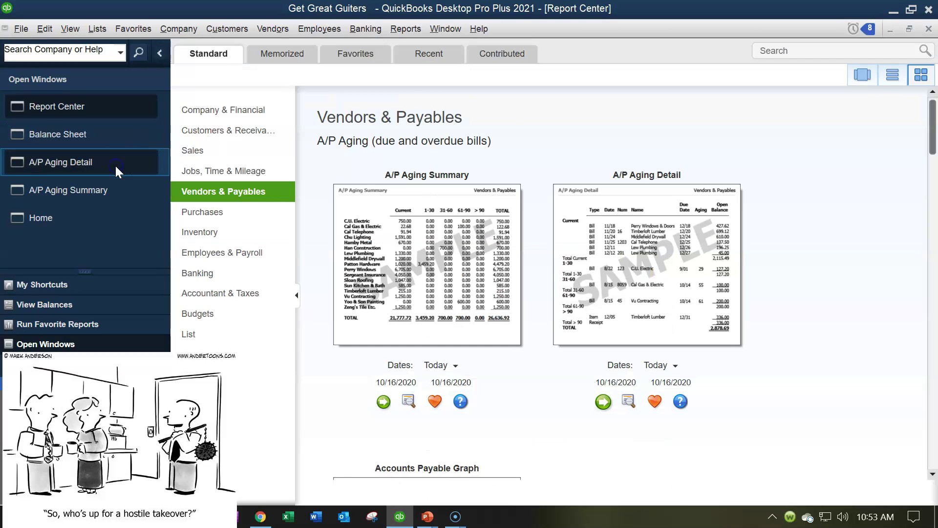
Scroll the Report Center and run the Vendor Balance Summary
scroll(509, 362, down, 3)
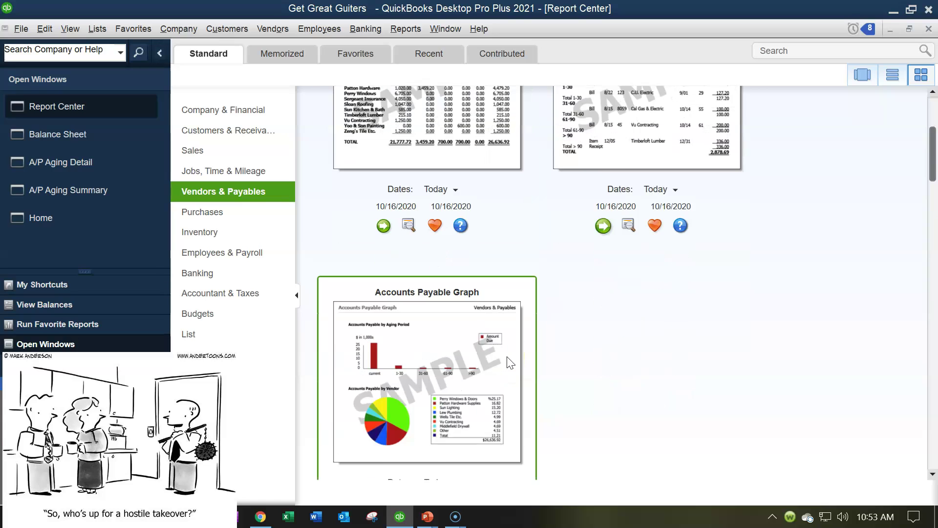
scroll(510, 362, down, 5)
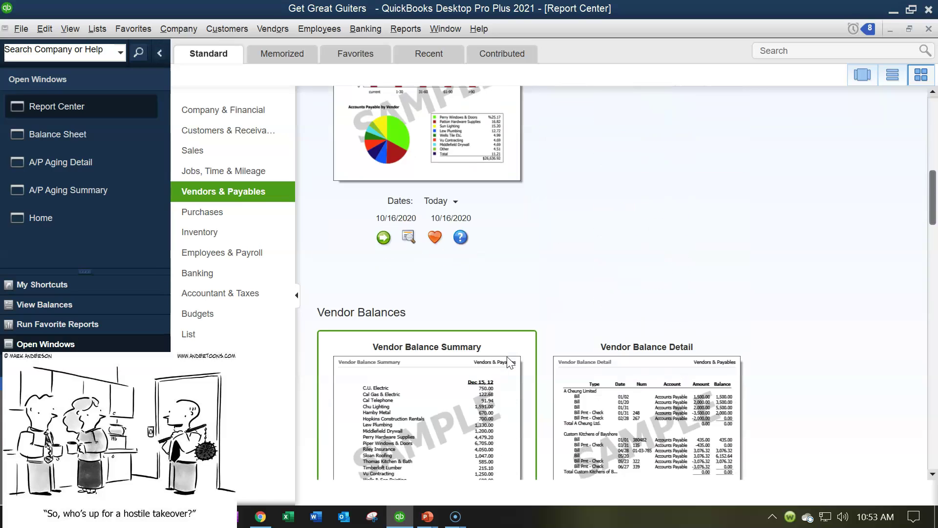
scroll(510, 361, down, 1)
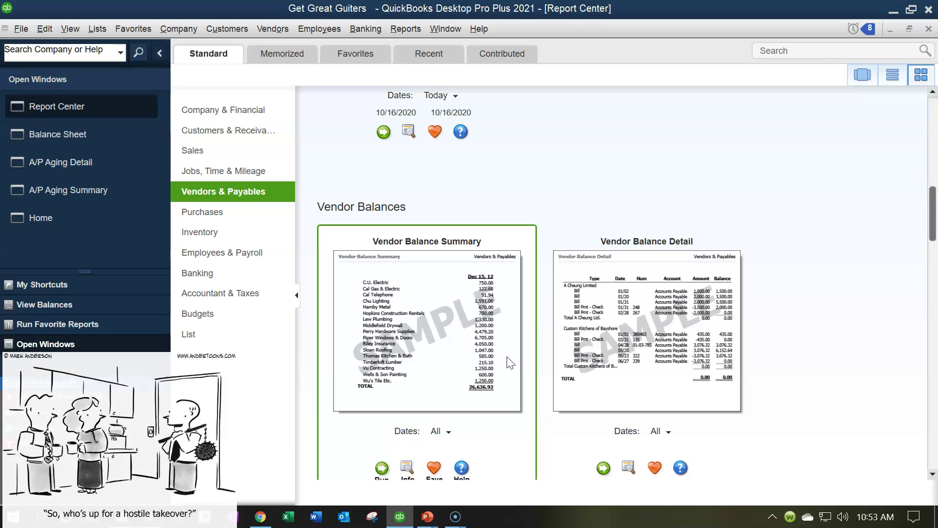
scroll(510, 362, down, 1)
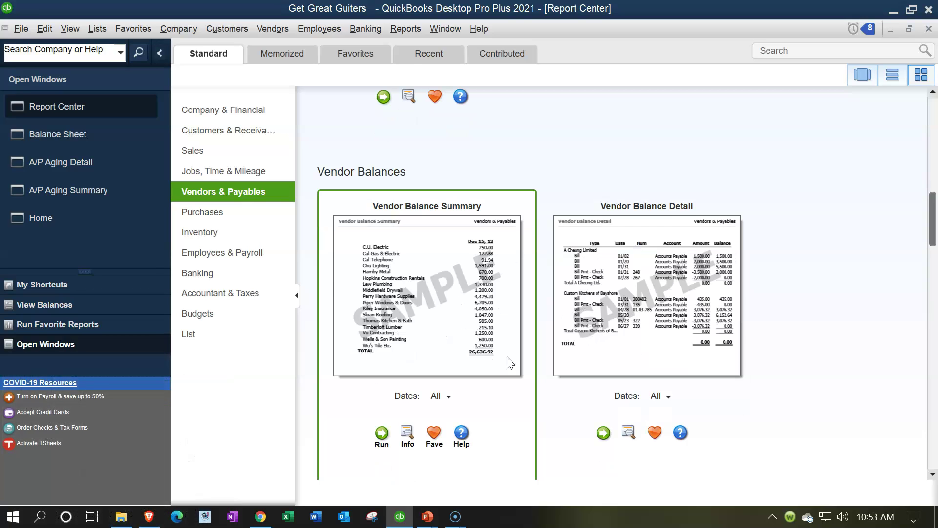
click(380, 433)
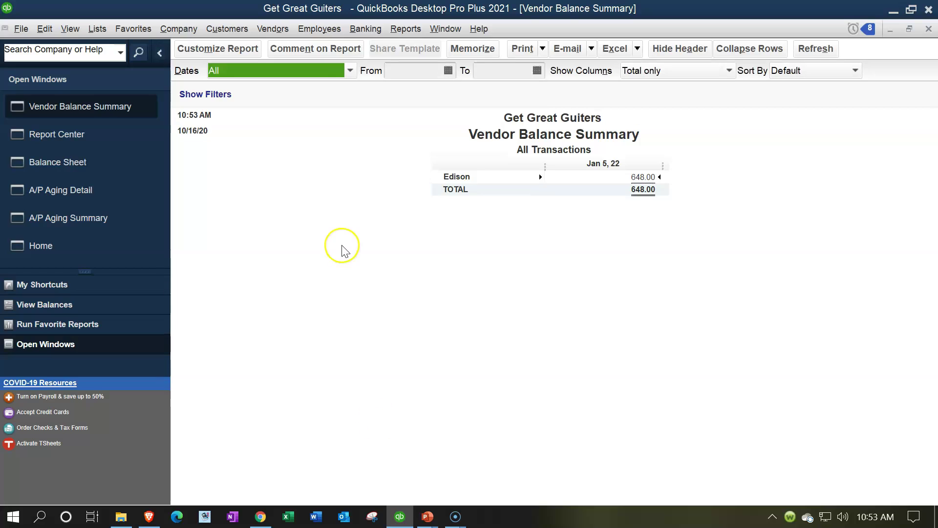
Date the Vendor Balance Summary 01/01/2021 to 02/28/2021, showing Edison at 648.00
key(Tab)
text(010121)
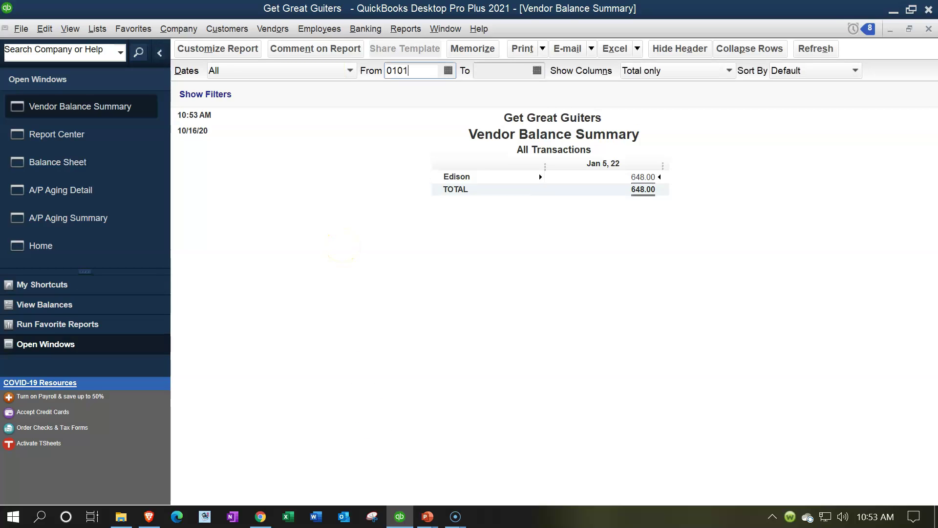
key(Tab)
text(022821)
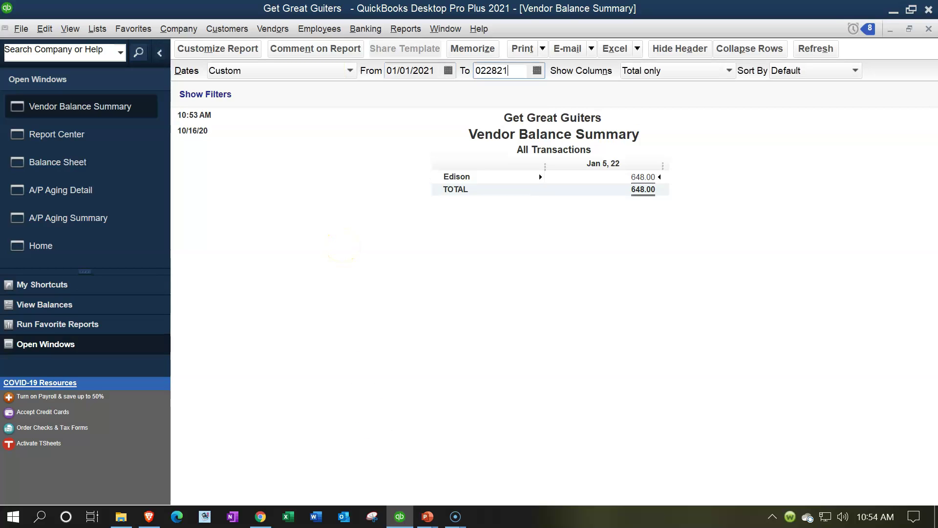
key(Tab)
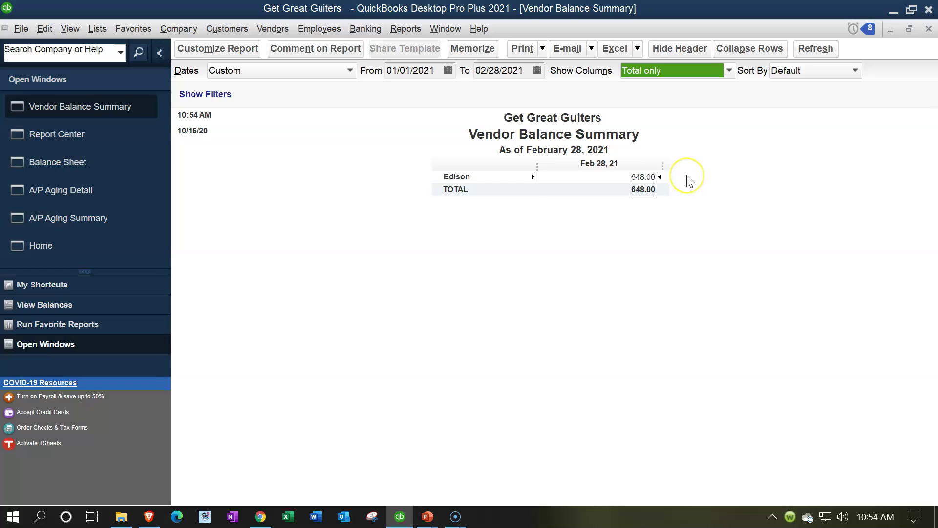
click(642, 207)
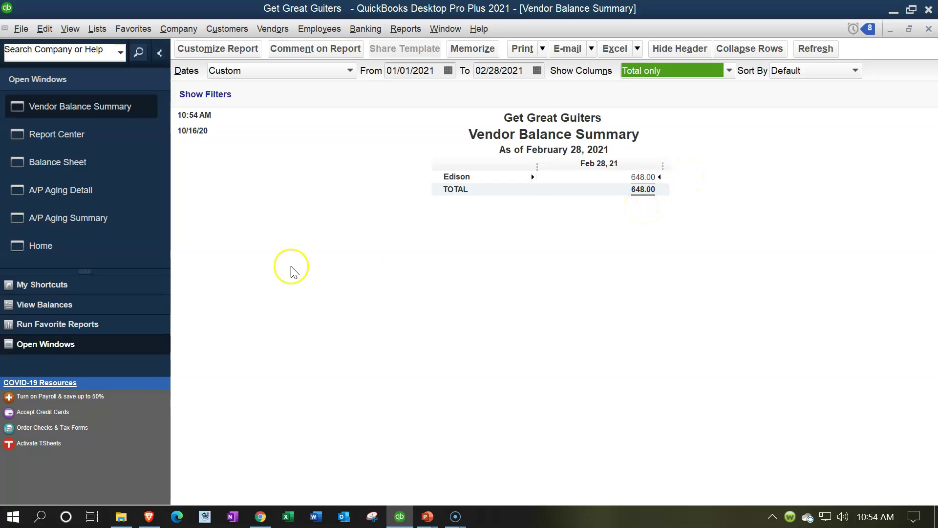
click(82, 142)
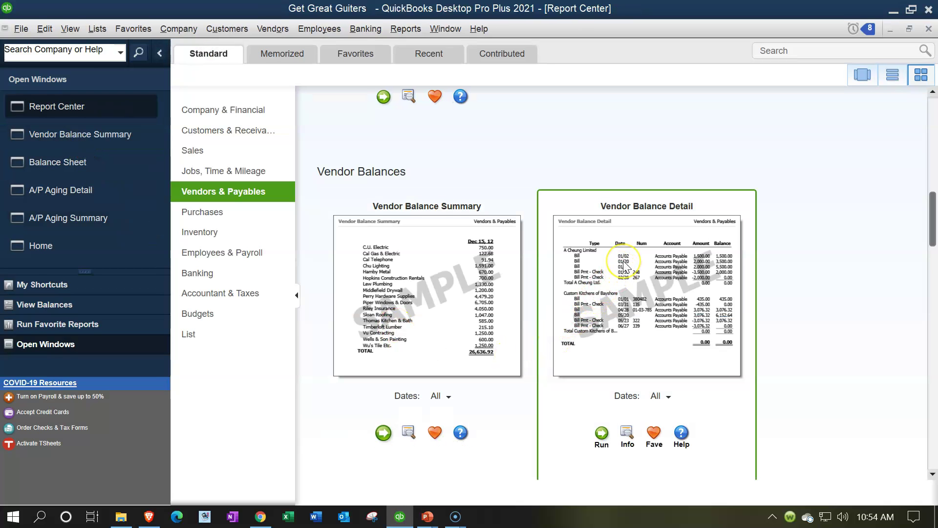
Run Vendor Balance Detail for 01/01/2021–02/28/2021, listing Edison's 648.00 bill
click(602, 434)
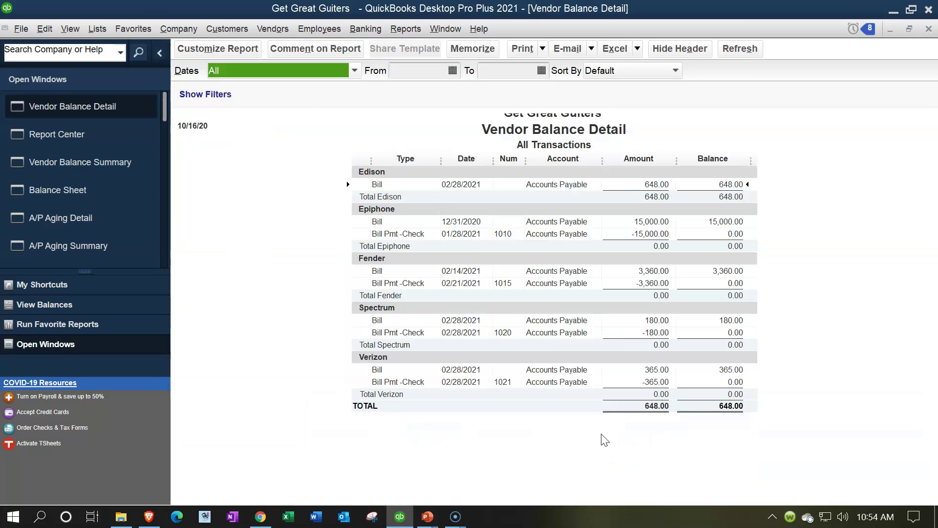
key(Tab)
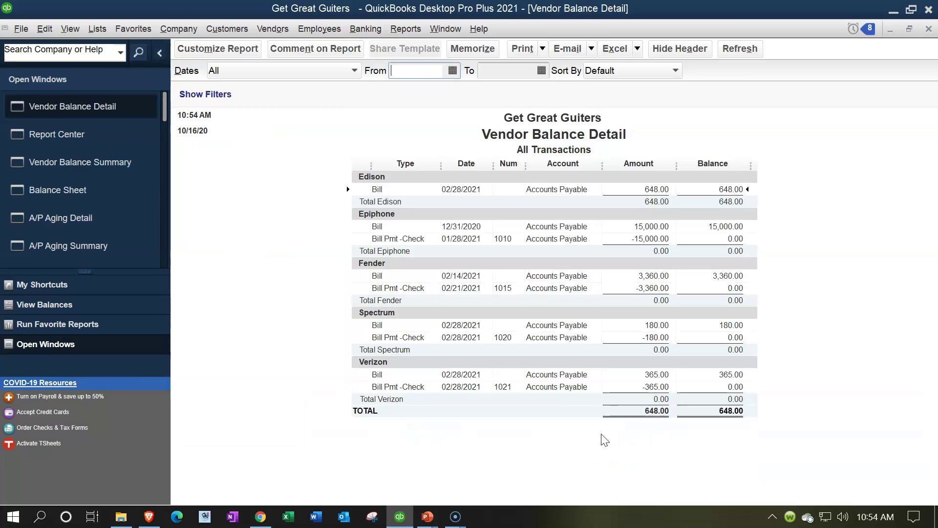
text(010121)
key(Tab)
text(022821)
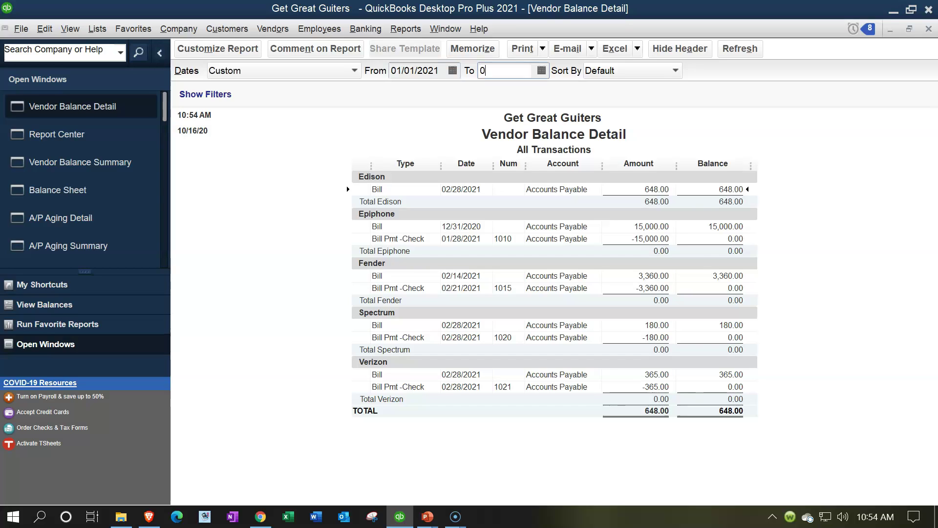
key(Tab)
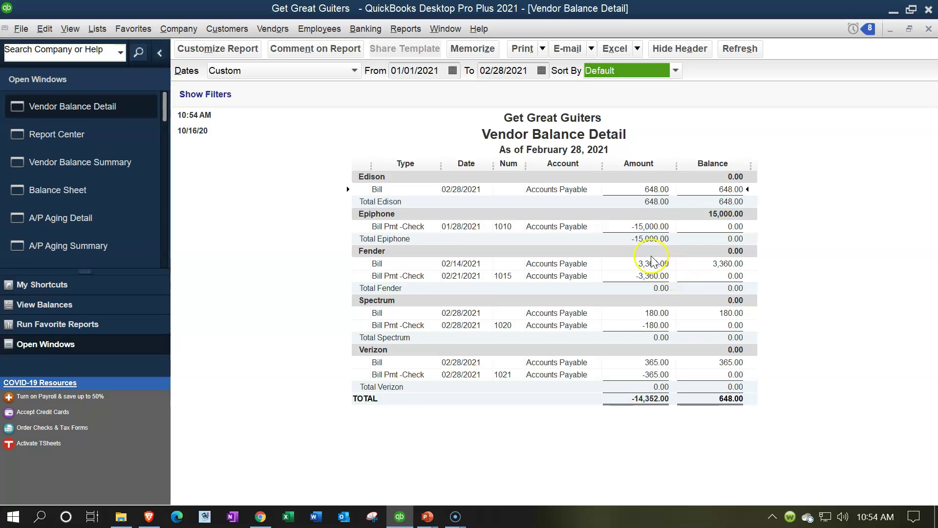
click(658, 275)
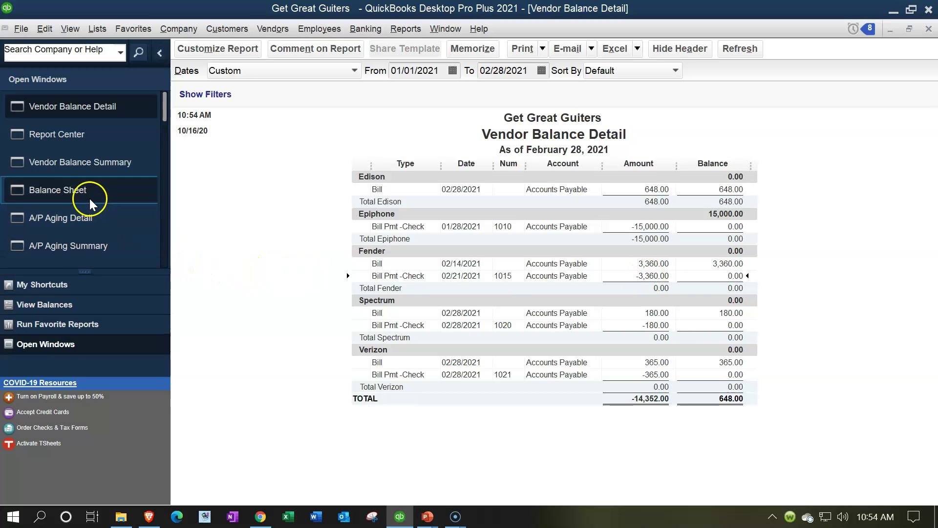
Return to the Report Center and run the Unpaid Bills Detail report
click(72, 138)
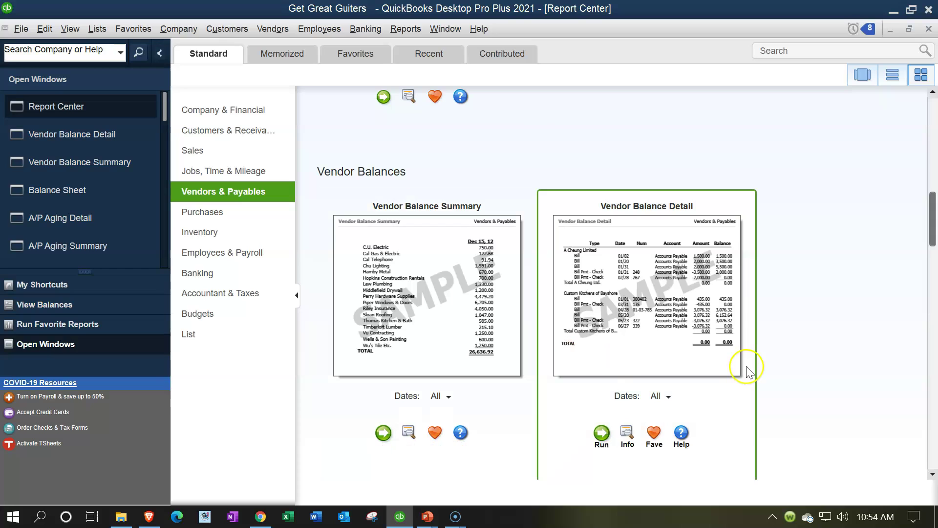
scroll(748, 372, down, 3)
scroll(748, 371, down, 5)
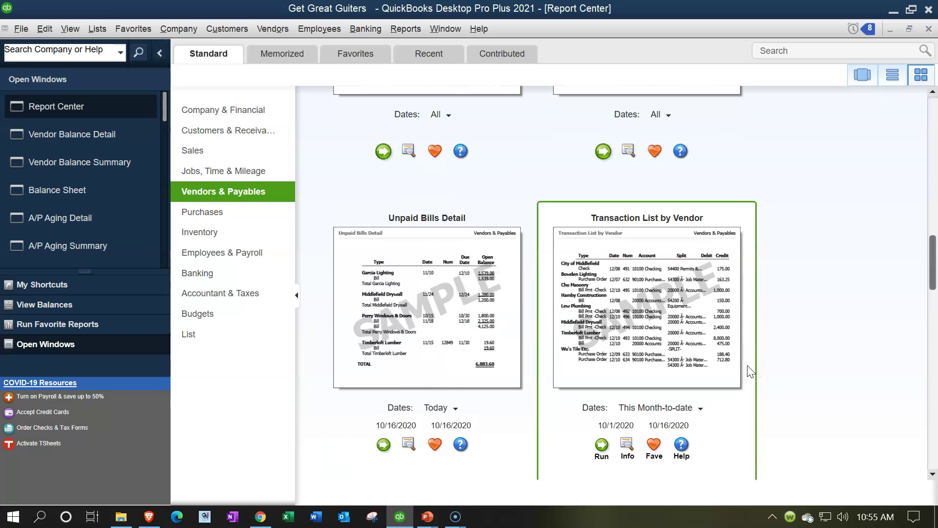
scroll(752, 371, down, 1)
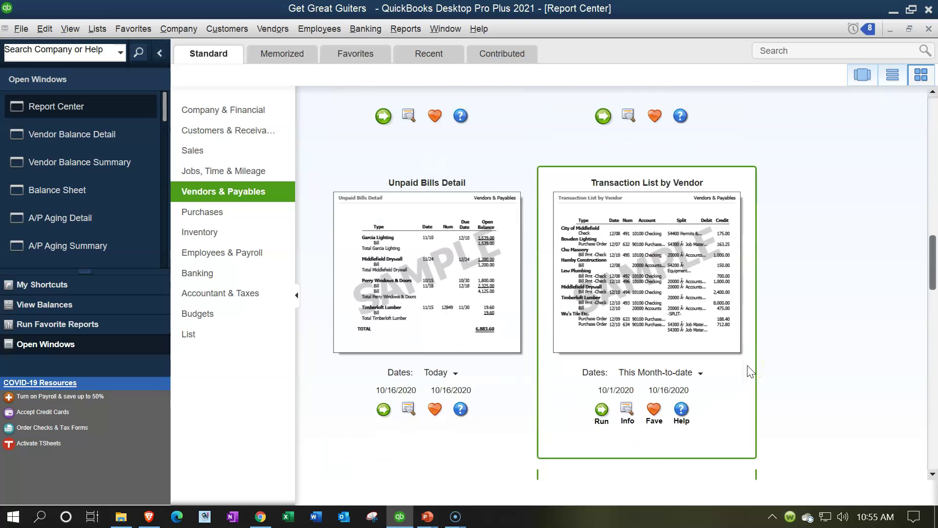
click(382, 410)
Date the Unpaid Bills Detail 02/28/2021, correcting a mistyped date, to show Edison's 648.00
click(396, 237)
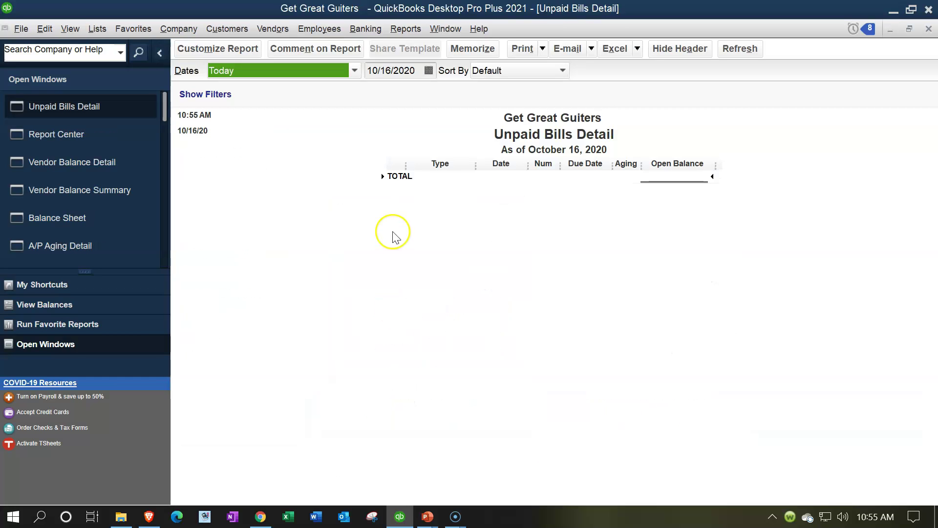
key(Tab)
text(010)
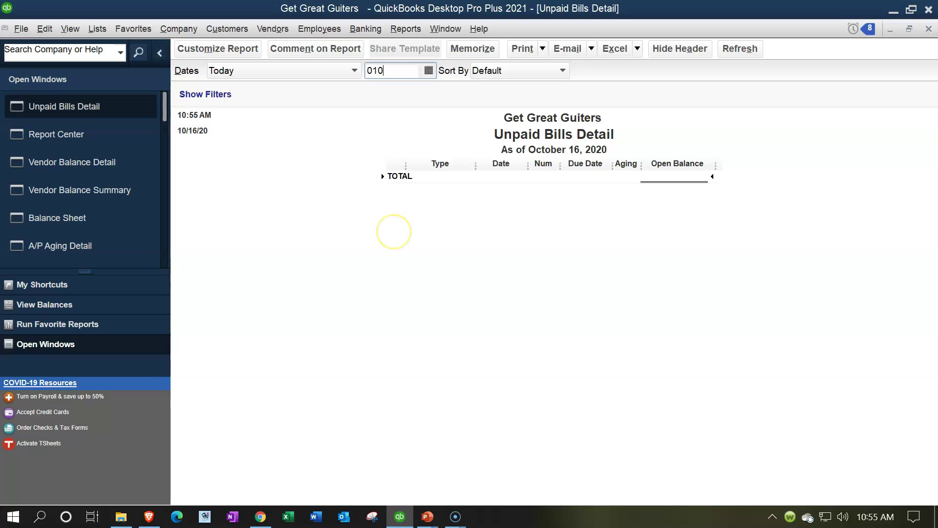
key(BackSpace)
key(BackSpace)
text(2282021)
key(Tab)
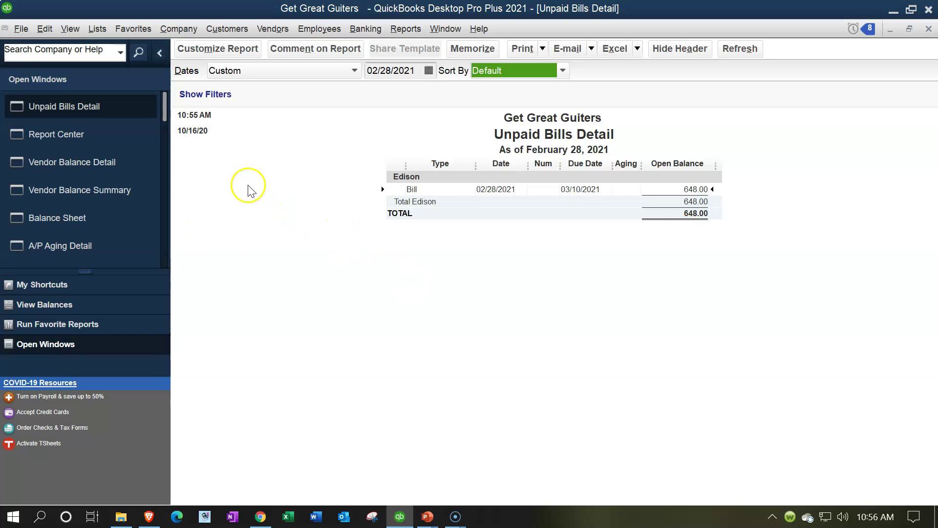
drag(165, 101, 157, 270)
From the Home page, check Edison's unpaid 648.00 bill in Pay Bills and close it unpaid
click(117, 264)
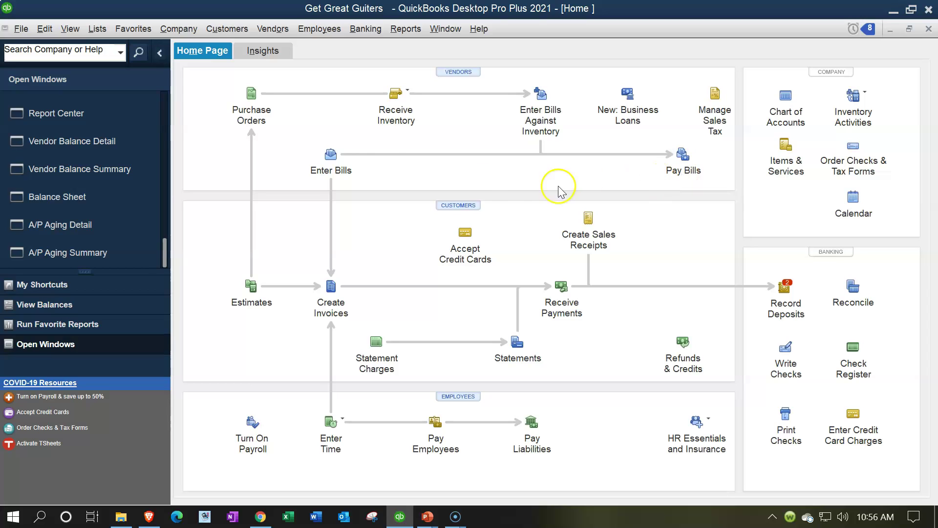
click(679, 173)
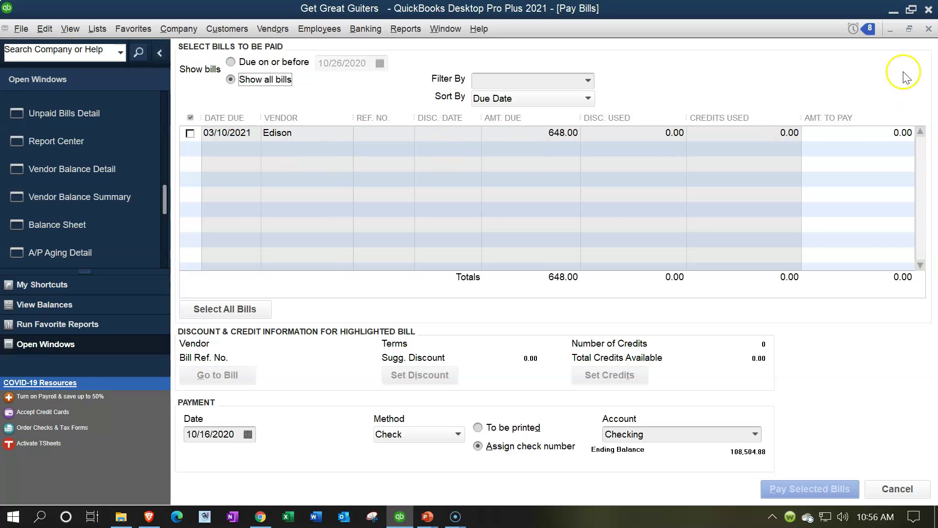
click(928, 29)
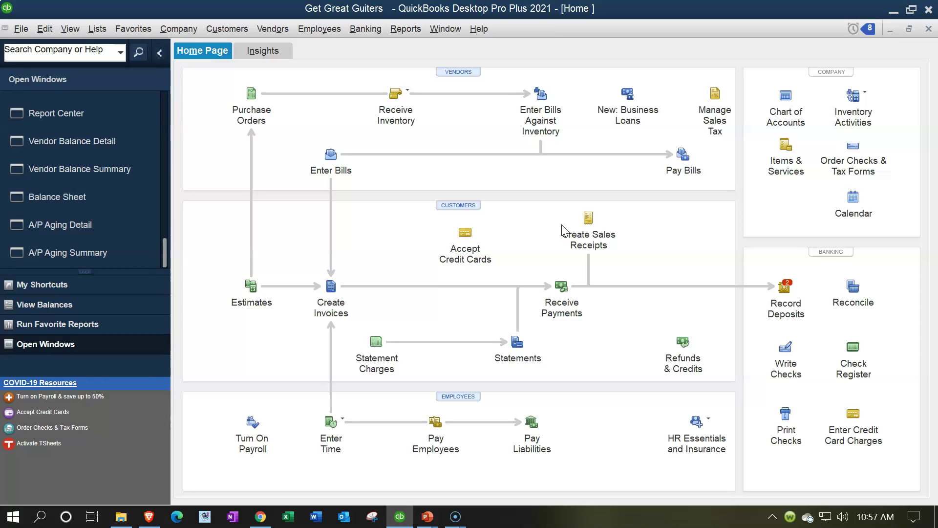
click(485, 207)
Open the Vendor Center and view Edison's vendor details and transactions
click(464, 81)
click(273, 28)
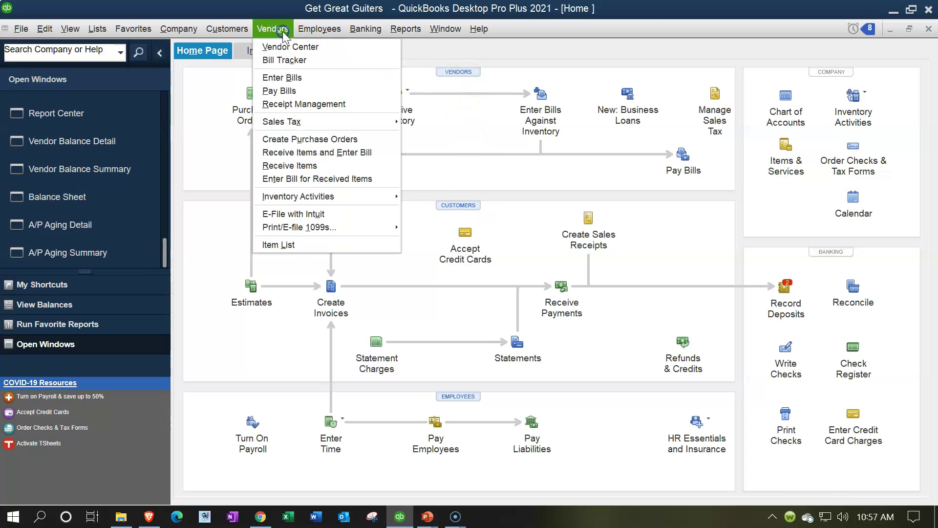
click(280, 43)
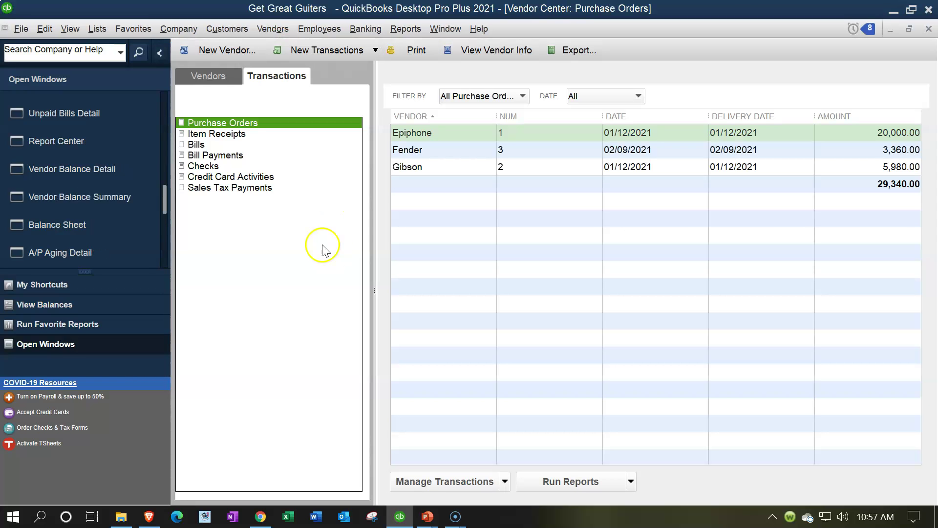
click(228, 83)
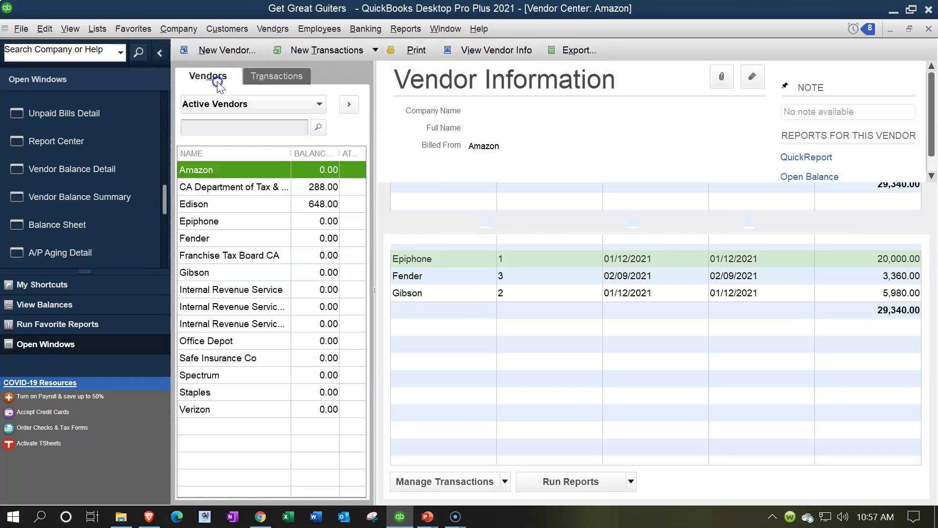
click(234, 261)
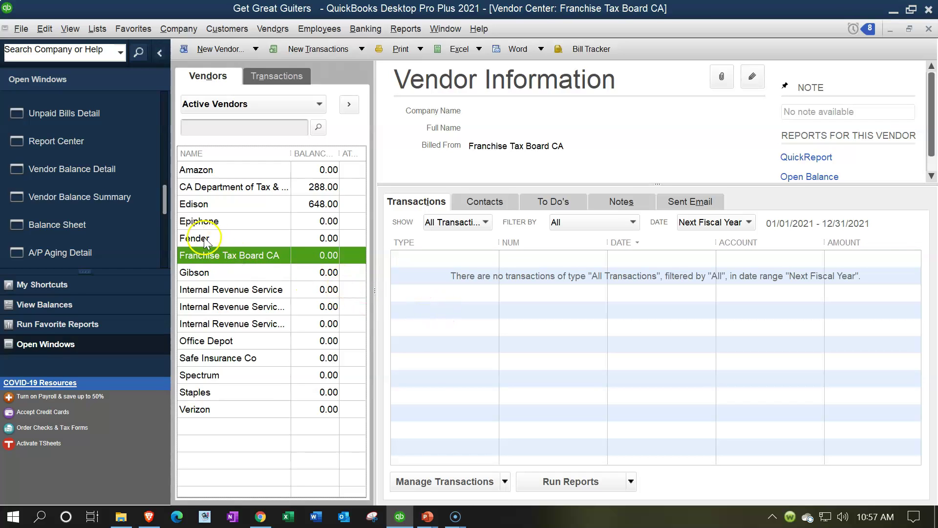
click(201, 209)
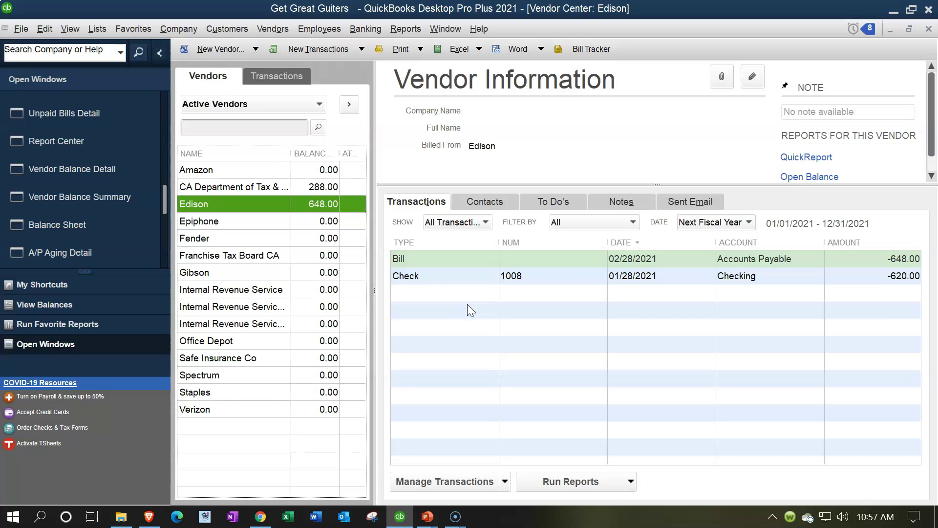
List all vendor bills by transaction type, filtered to Open Bills showing Edison's 648.00
click(276, 77)
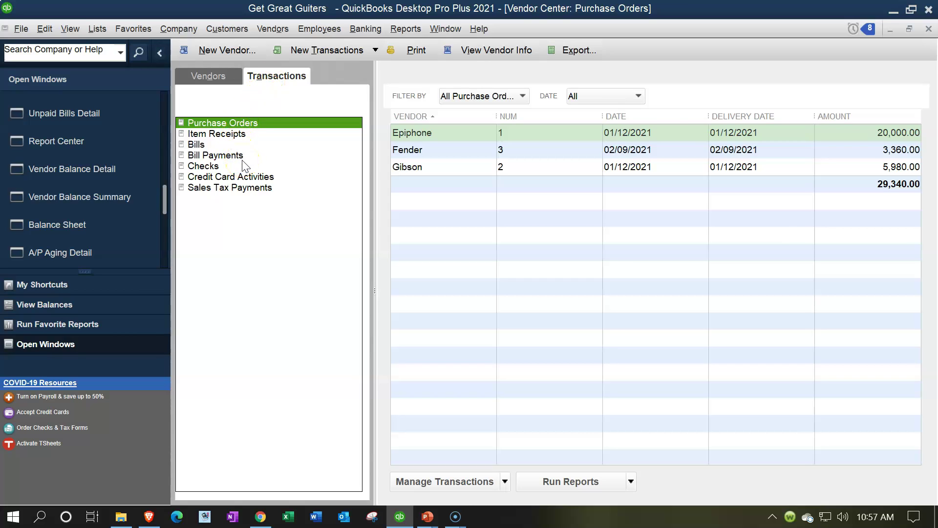
click(196, 145)
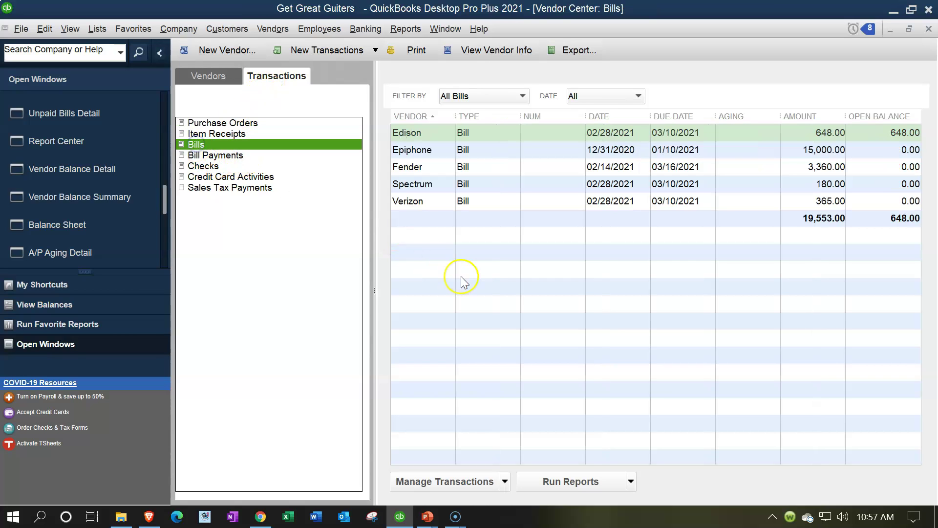
click(522, 96)
click(467, 128)
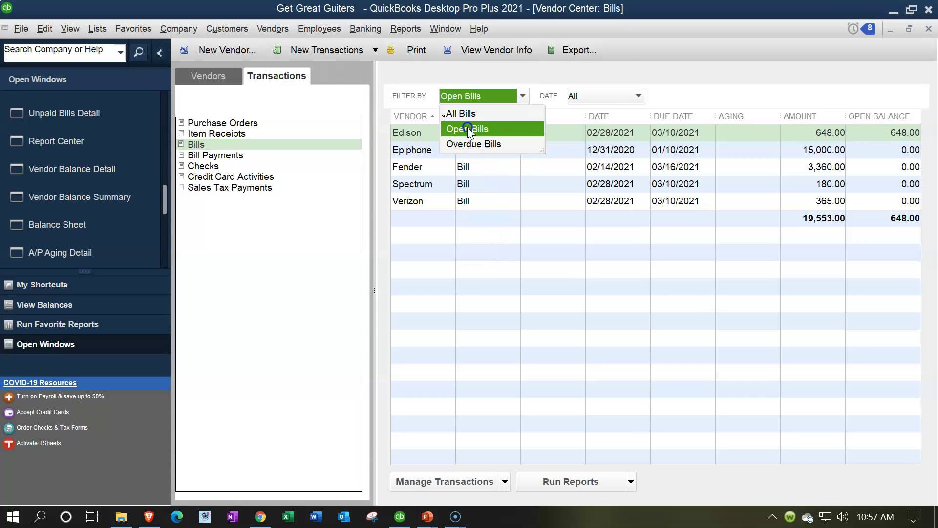